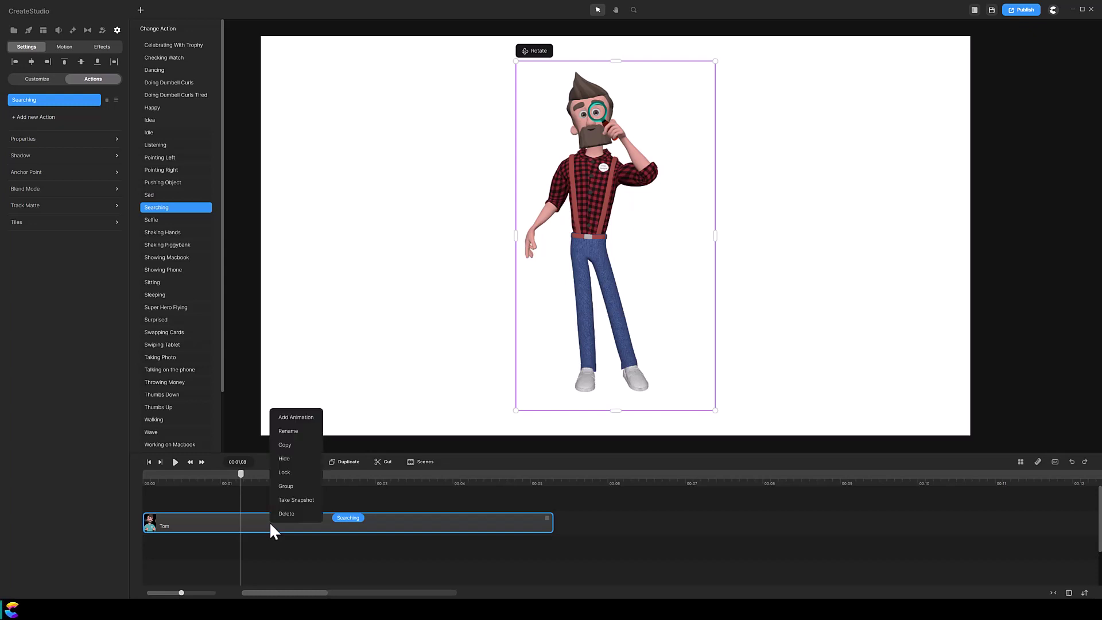
Step: Snapshot Tom's current frame, drop it on a track above him, and scale it up to overlay him
click(292, 500)
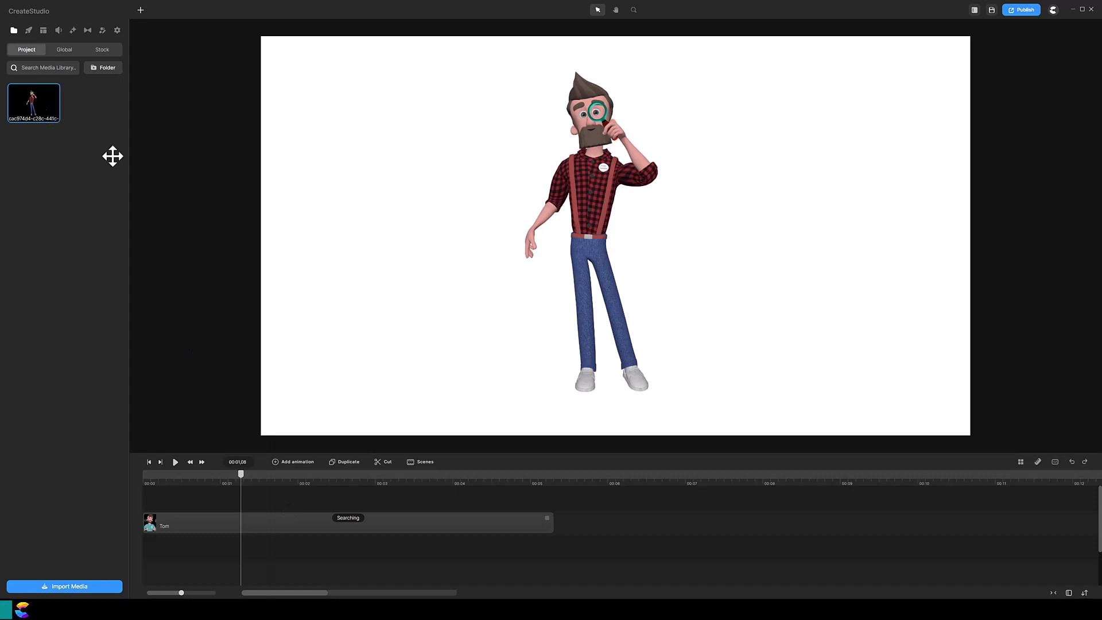
drag(112, 156, 263, 504)
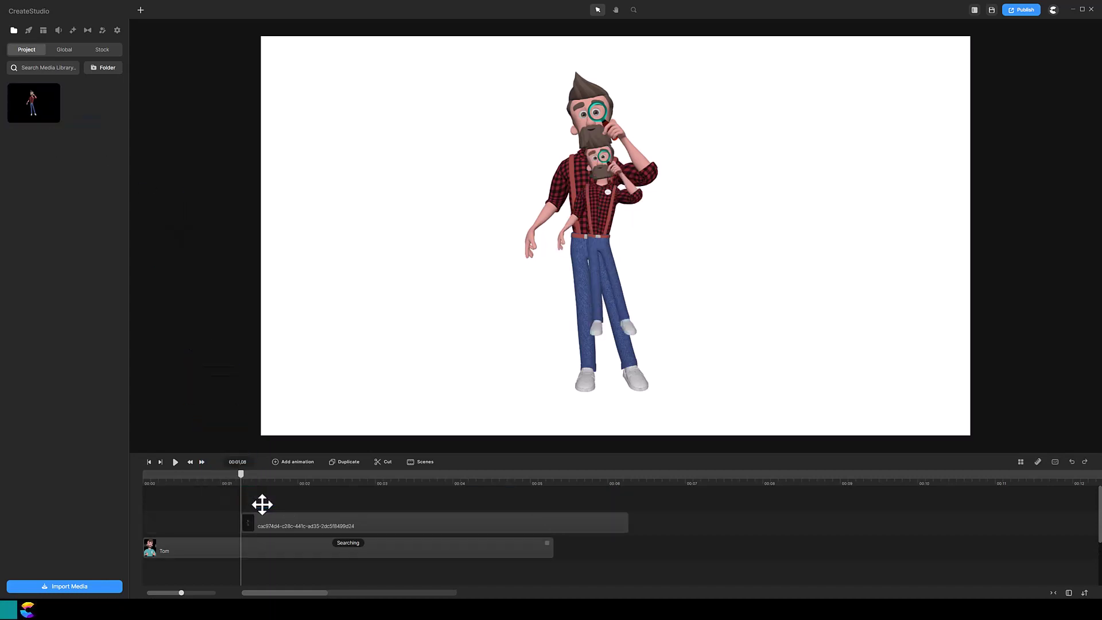
click(289, 525)
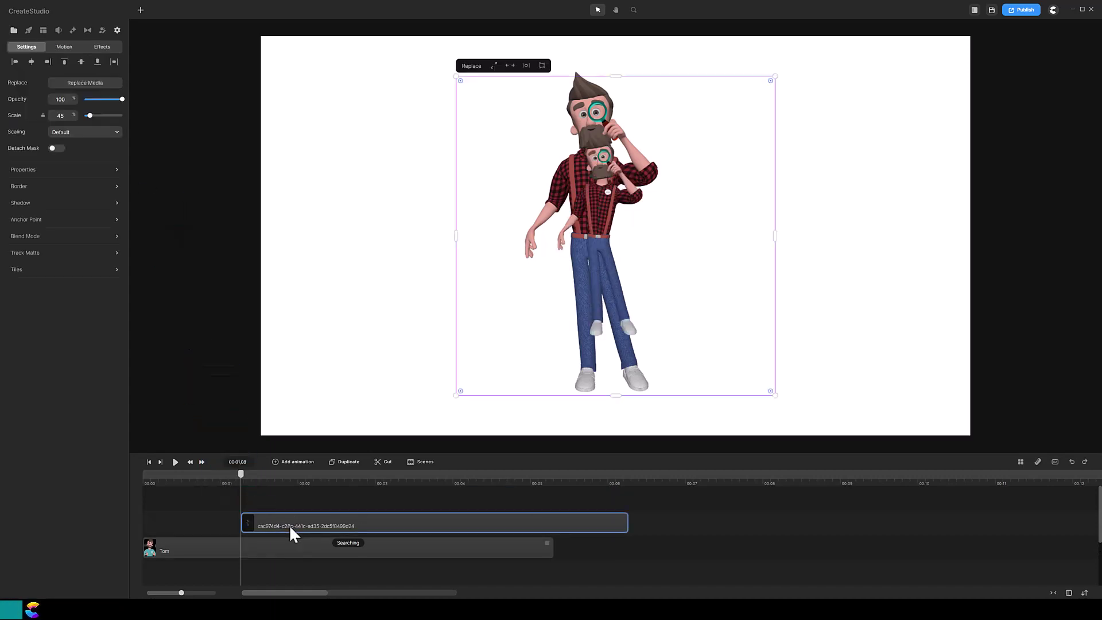
drag(451, 402, 401, 515)
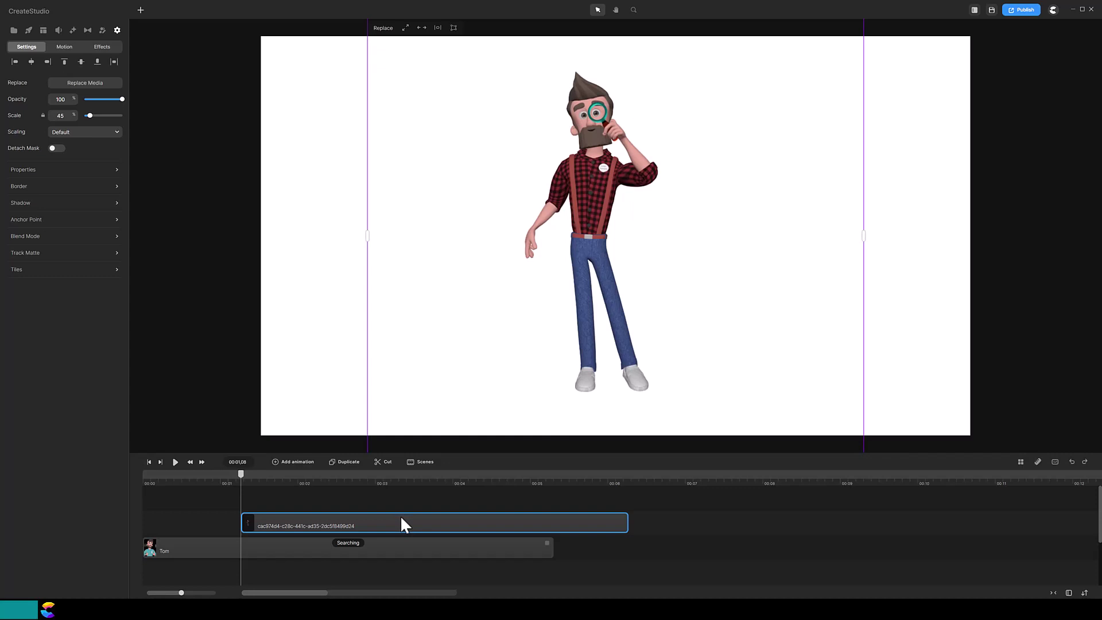
Step: Cut Tom's Searching clip at the playhead twice, leaving a Searching clip starting near 00:01
click(309, 550)
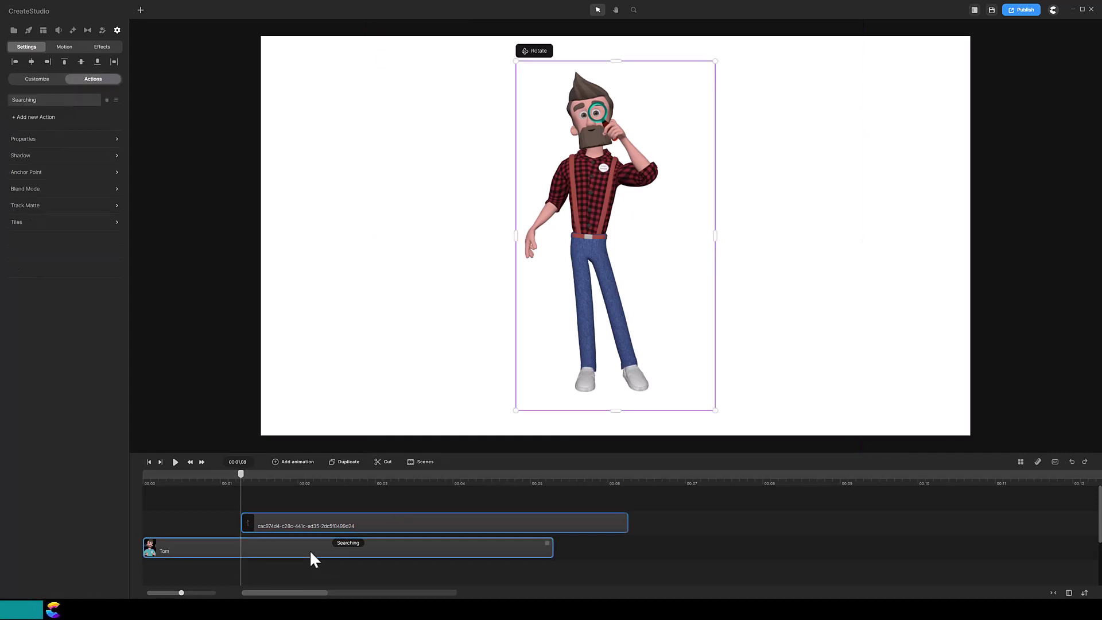
click(386, 462)
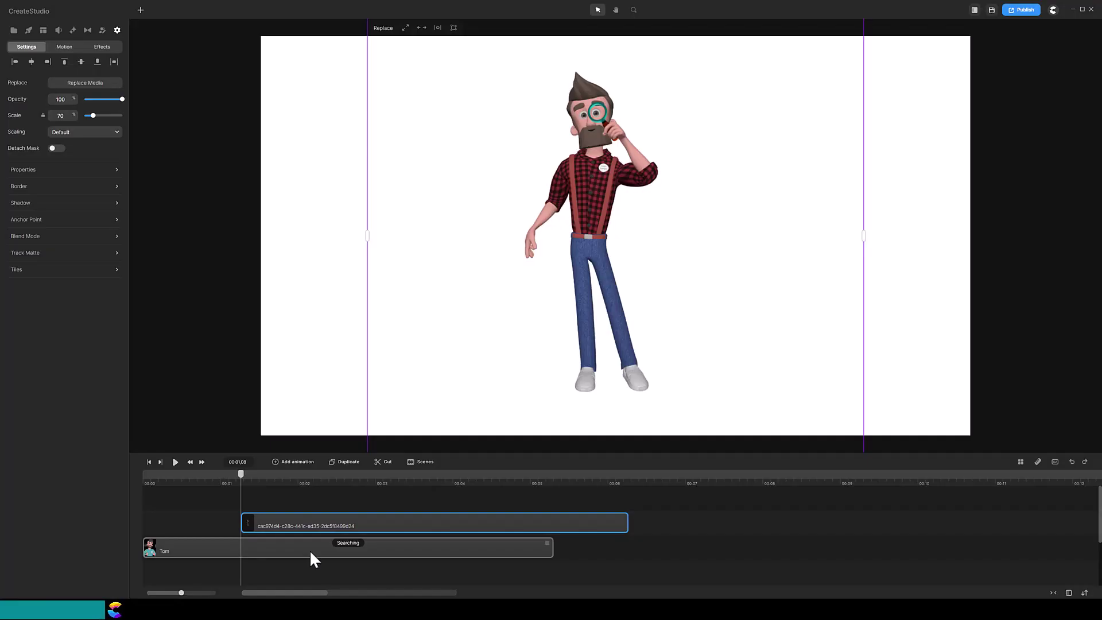
click(309, 549)
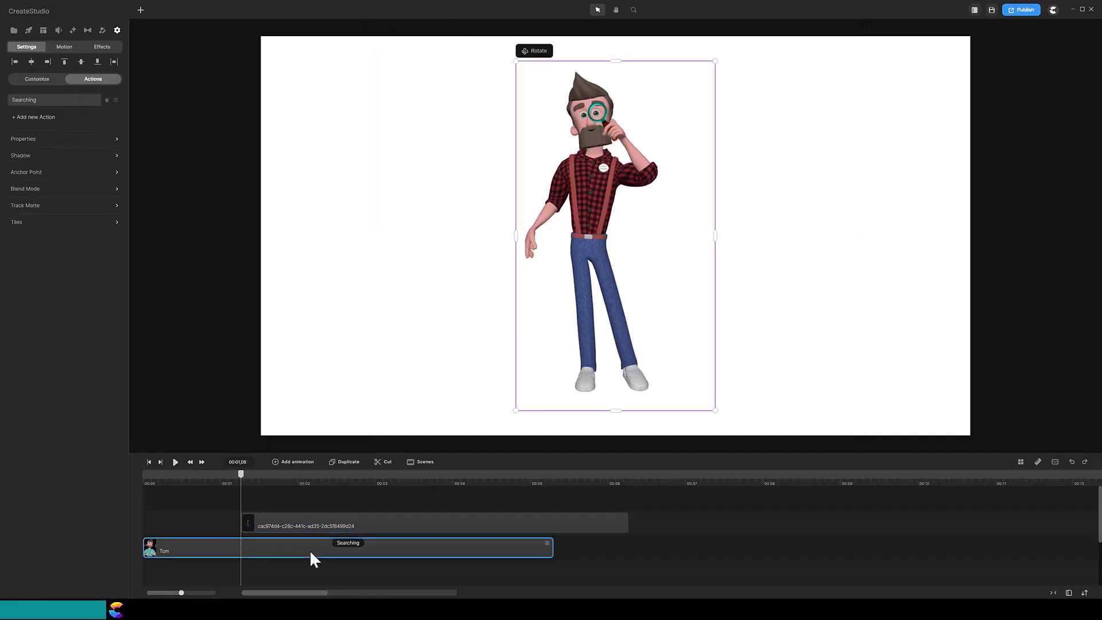
click(385, 462)
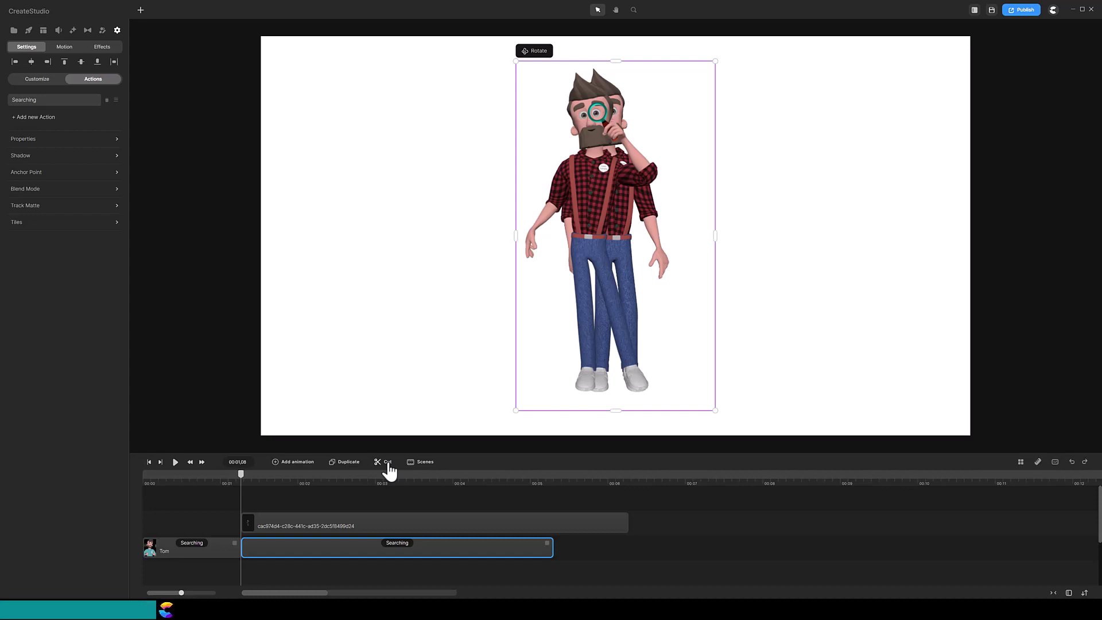
Step: Hide the second Tom track
click(386, 462)
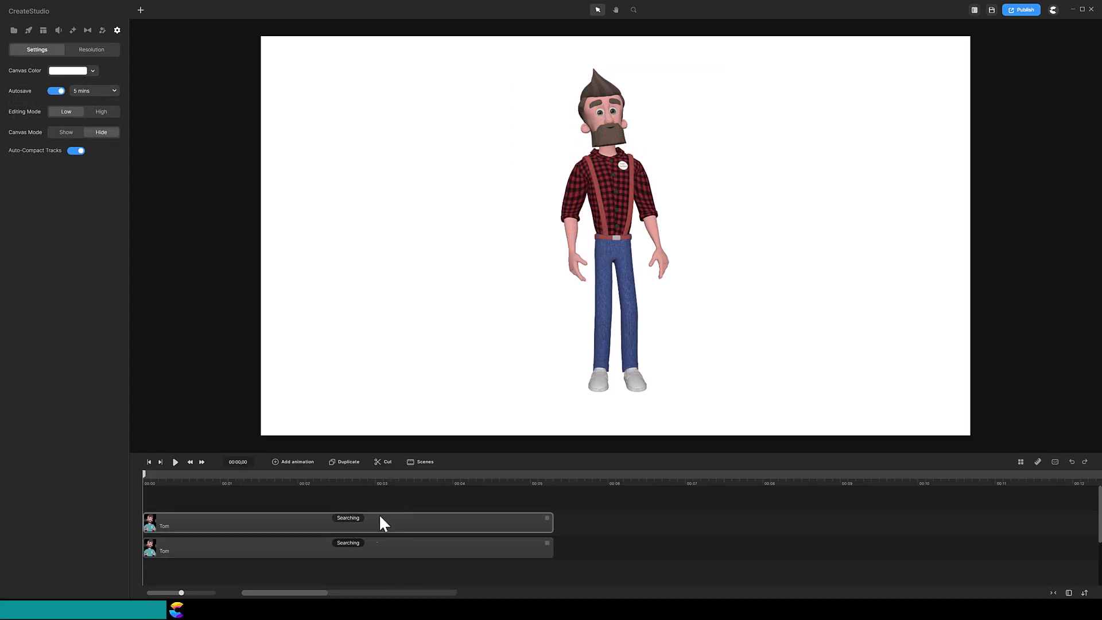
click(384, 550)
right_click(383, 550)
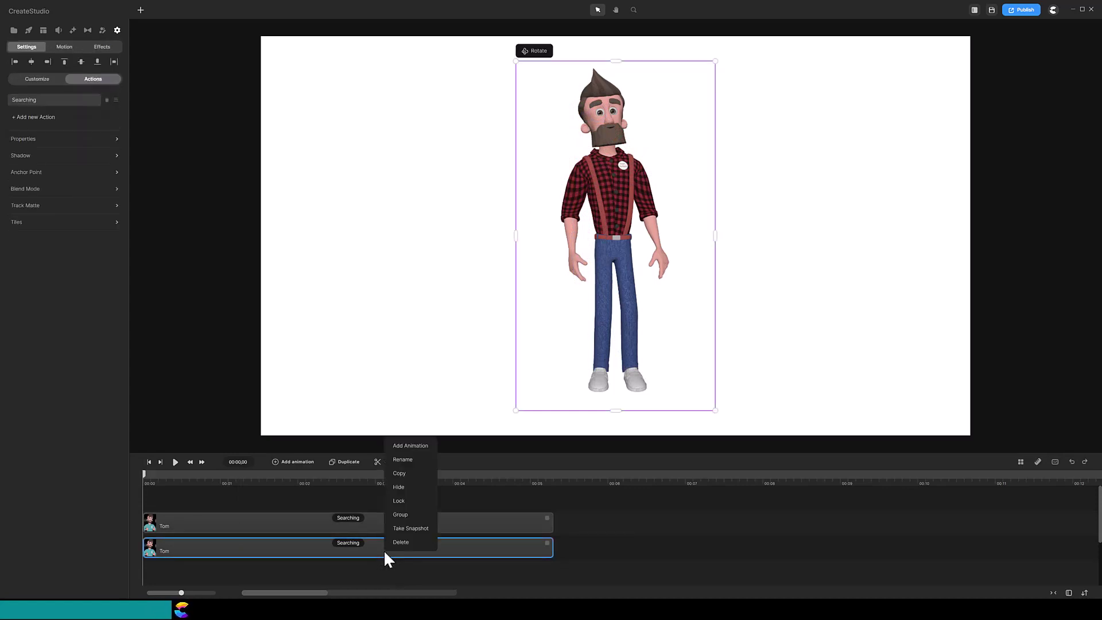
click(410, 488)
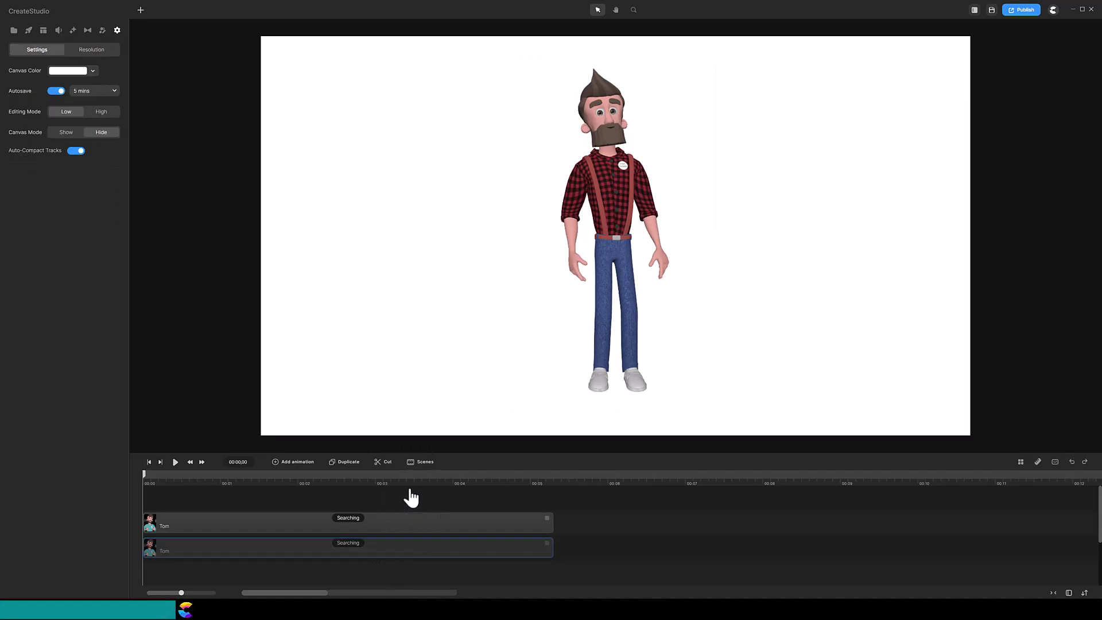
Step: Split the first Tom clip at 00:02,21 and disable the right Searching clip's action start
click(352, 483)
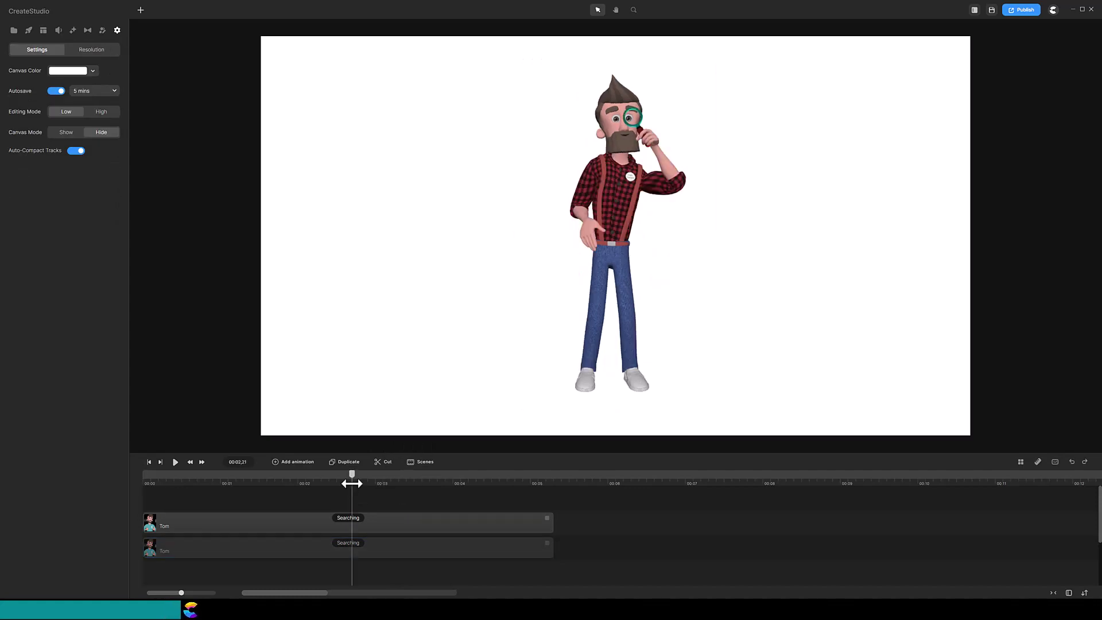
click(376, 519)
click(386, 464)
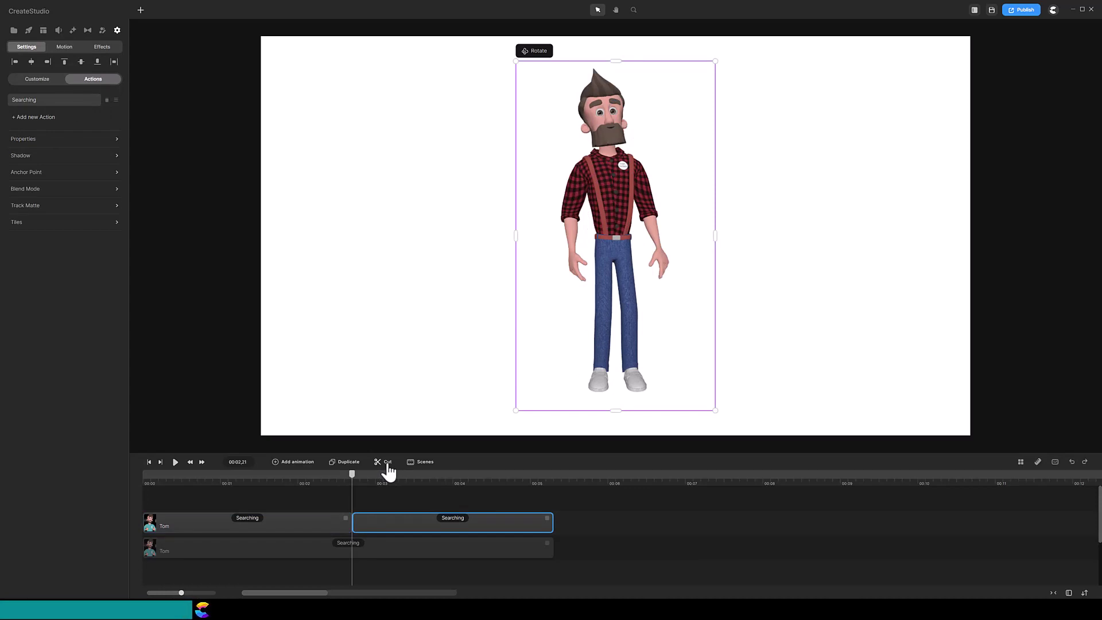
click(452, 519)
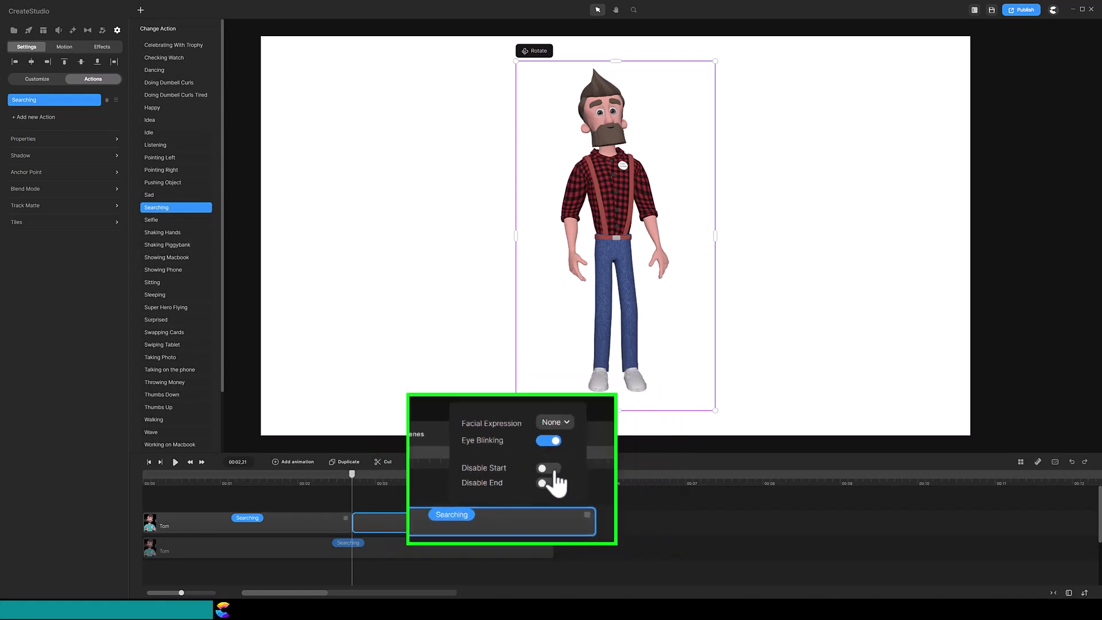
click(521, 486)
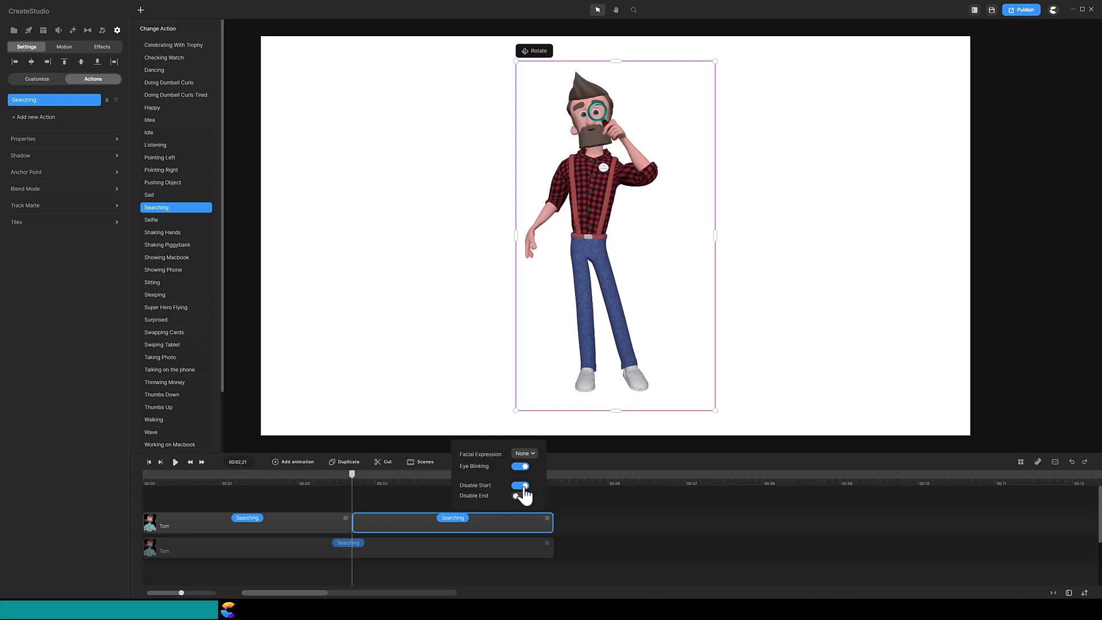
click(191, 462)
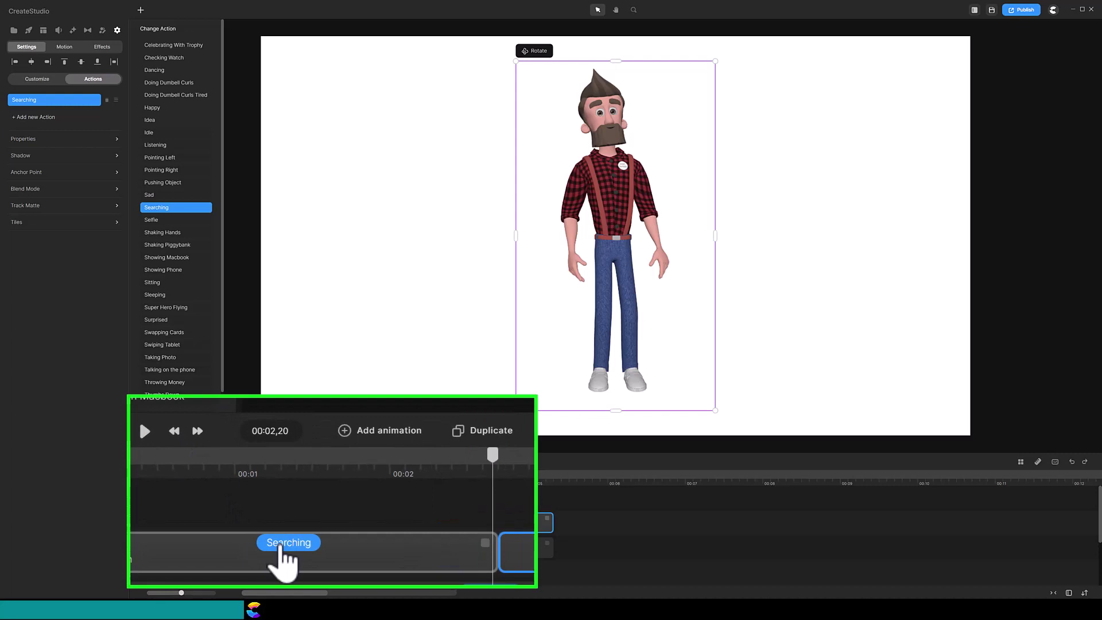
Step: Disable the left Searching clip's action end and scrub from 00:01,21 across the cut to preview
click(244, 519)
click(279, 545)
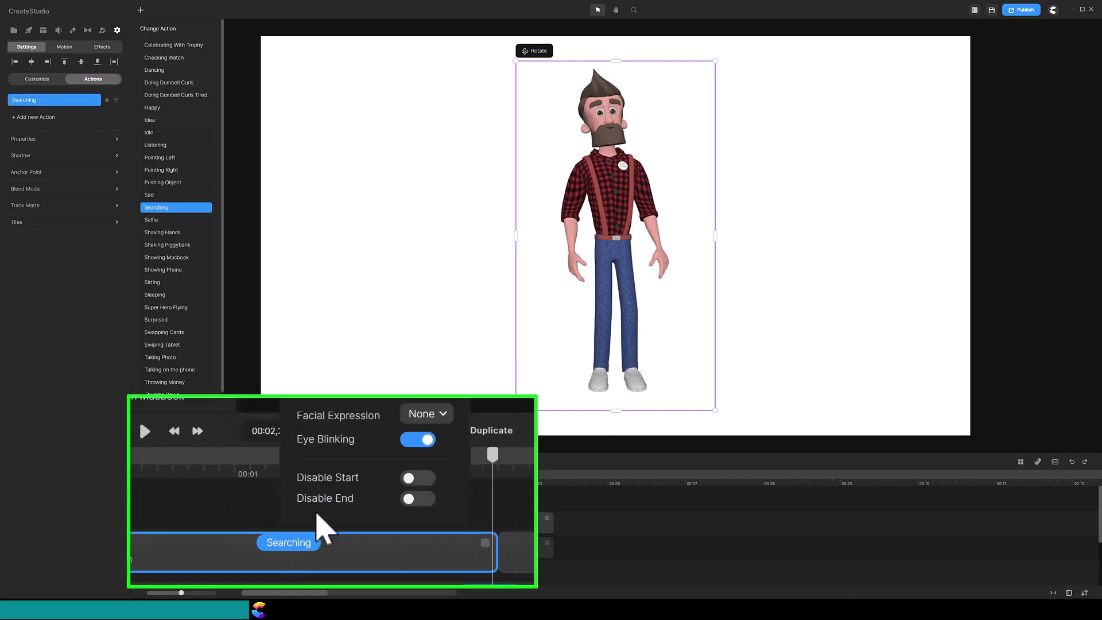
click(312, 496)
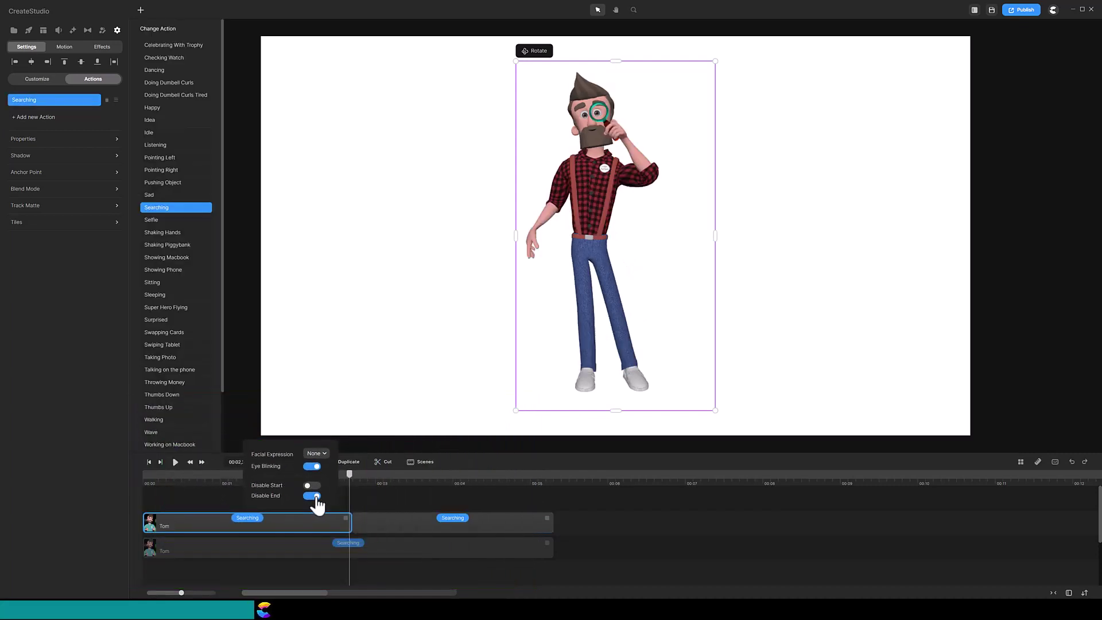
click(240, 485)
click(274, 484)
drag(303, 484, 402, 482)
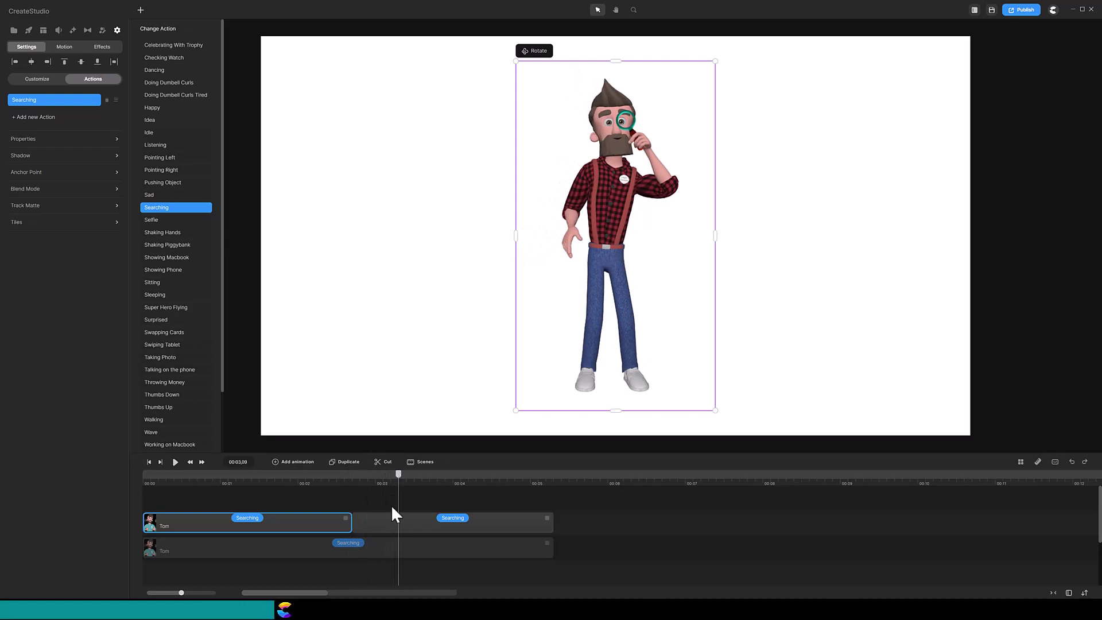
Step: Unhide the second Tom track, scrub from 00:02,06 across the cut to compare, then delete it
click(378, 549)
right_click(378, 548)
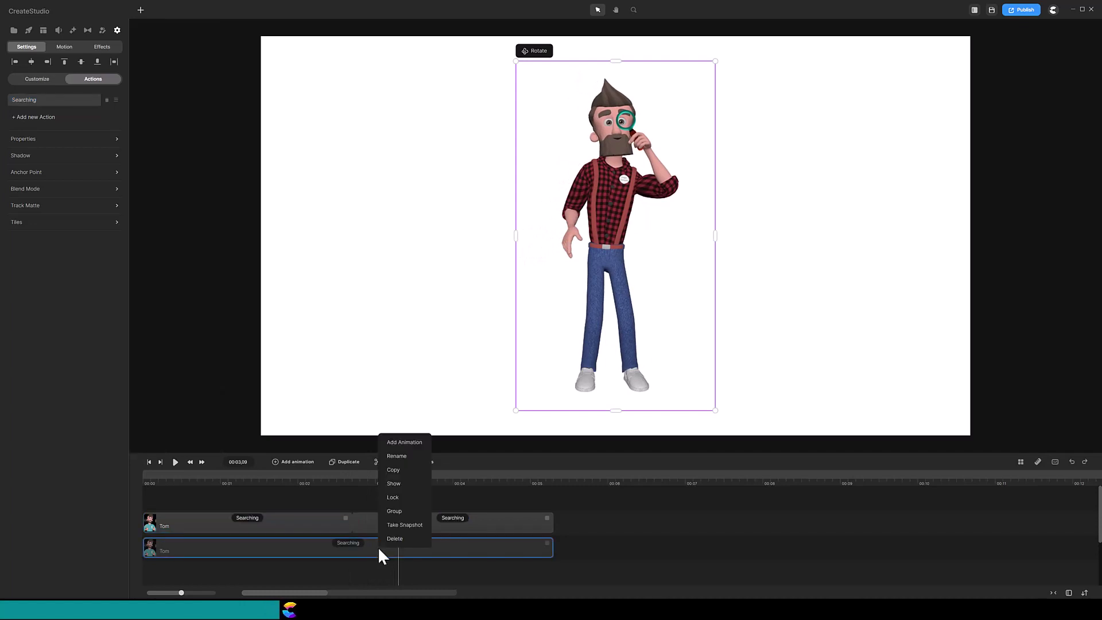
click(397, 484)
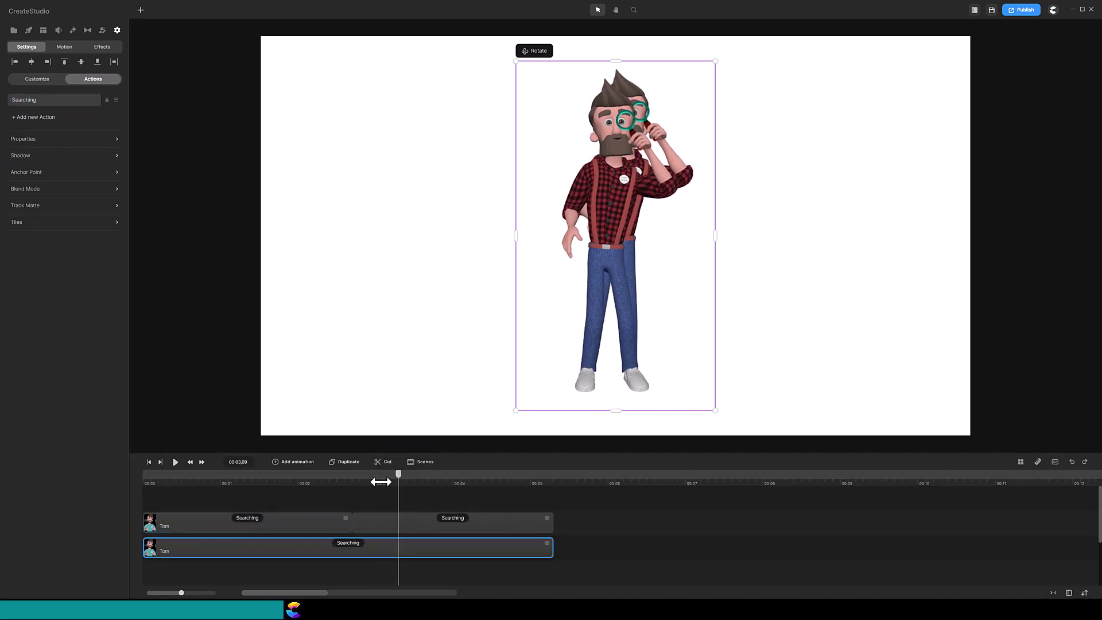
click(313, 482)
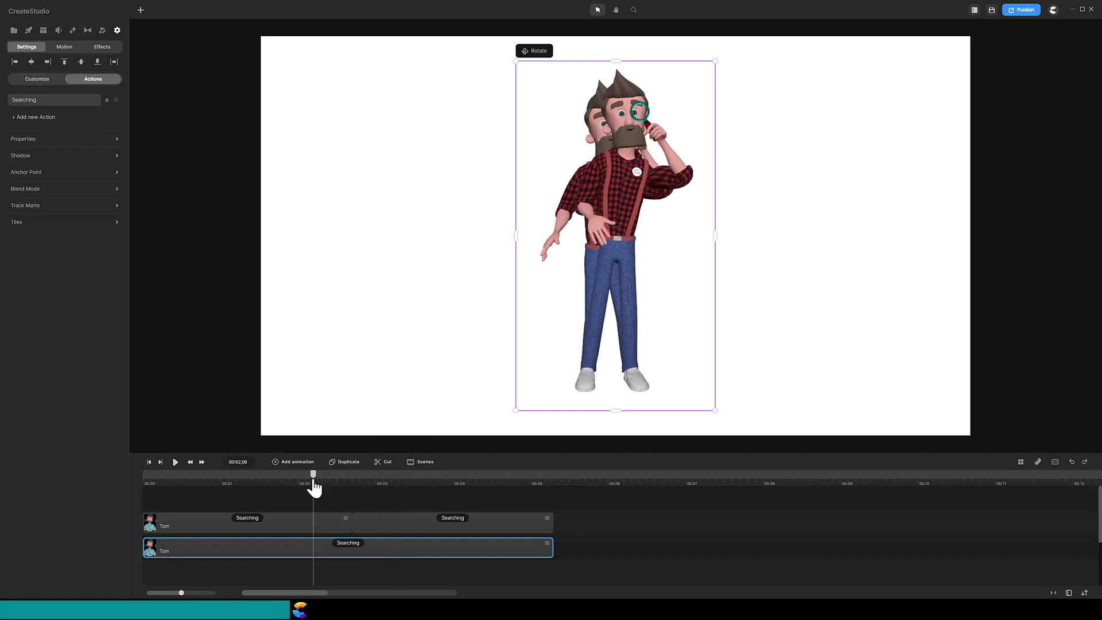
drag(314, 482, 386, 482)
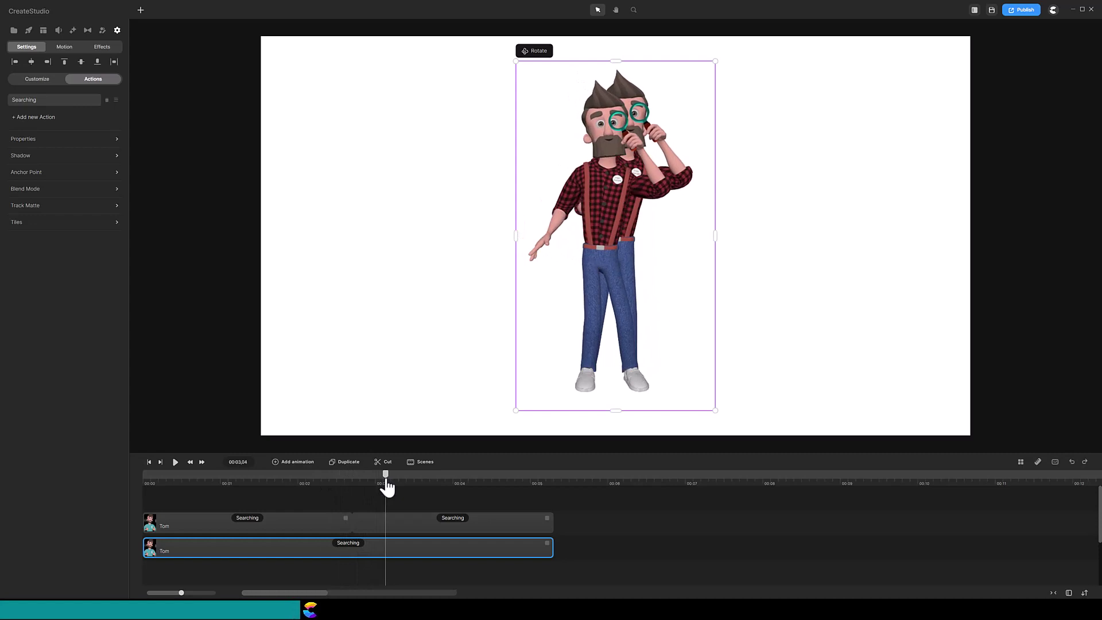
right_click(373, 552)
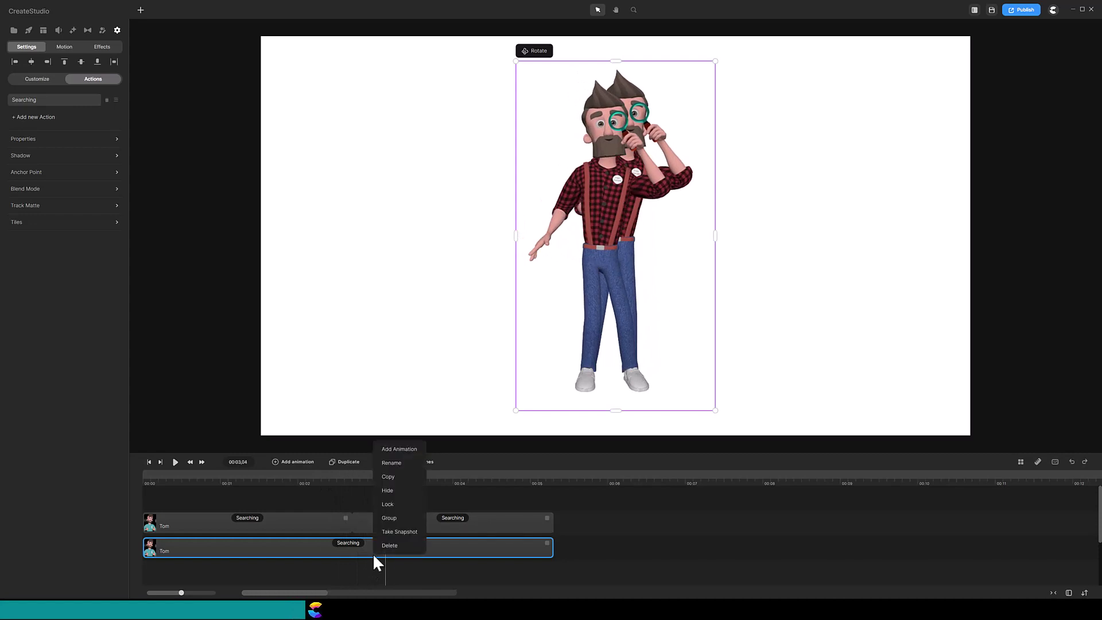
click(390, 545)
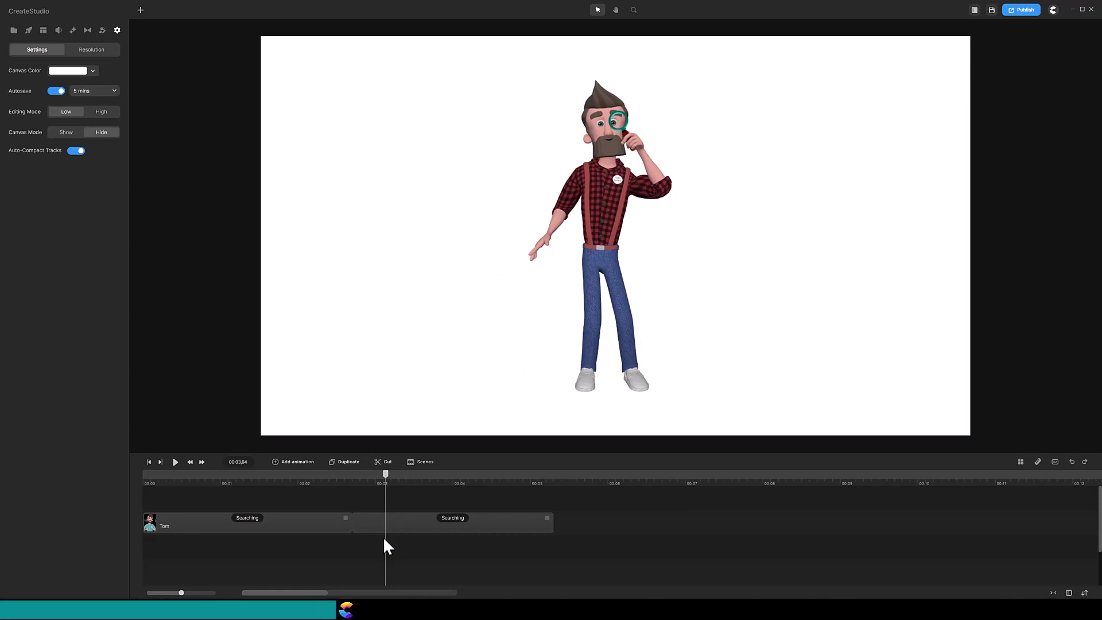
Step: Snapshot the second Searching clip at 00:03,00 and place the image on the timeline
drag(385, 475, 354, 489)
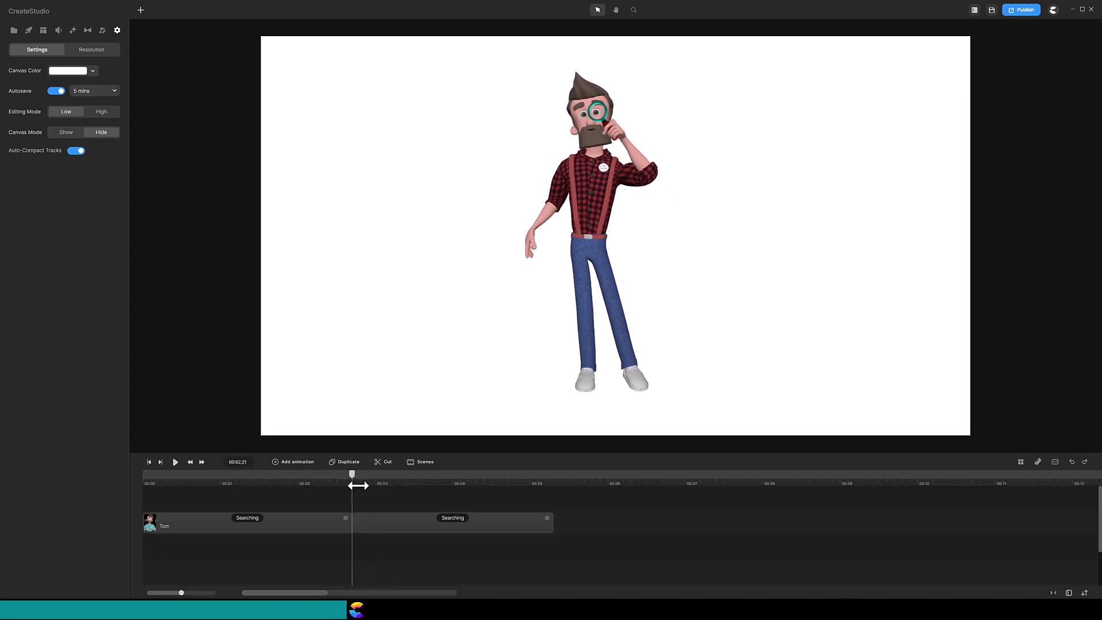
click(364, 524)
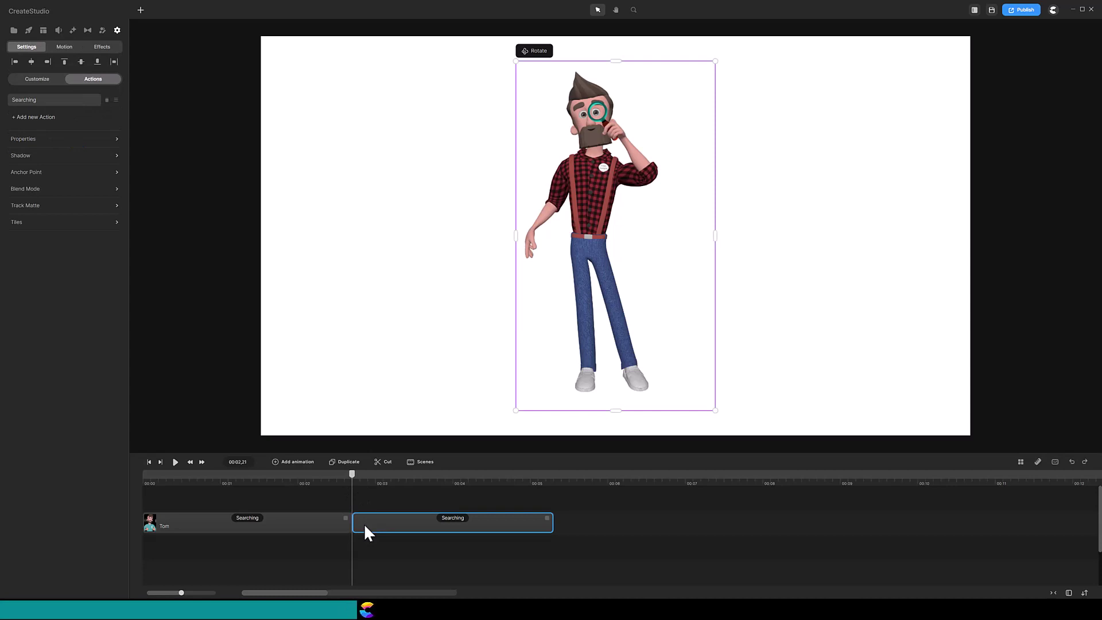
right_click(364, 524)
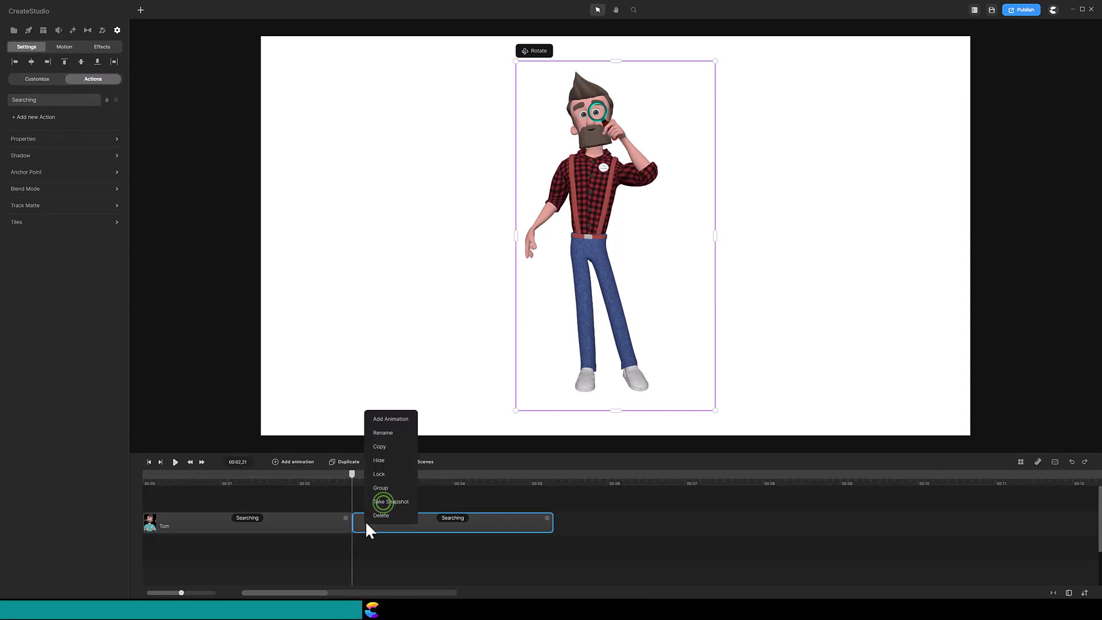
click(383, 503)
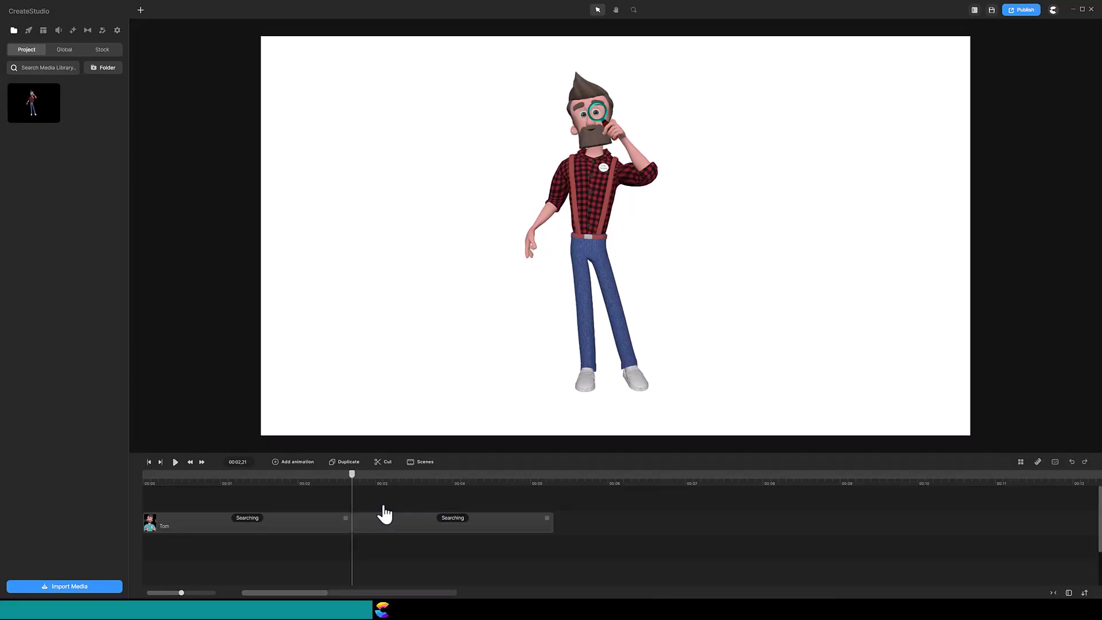
drag(31, 108, 376, 499)
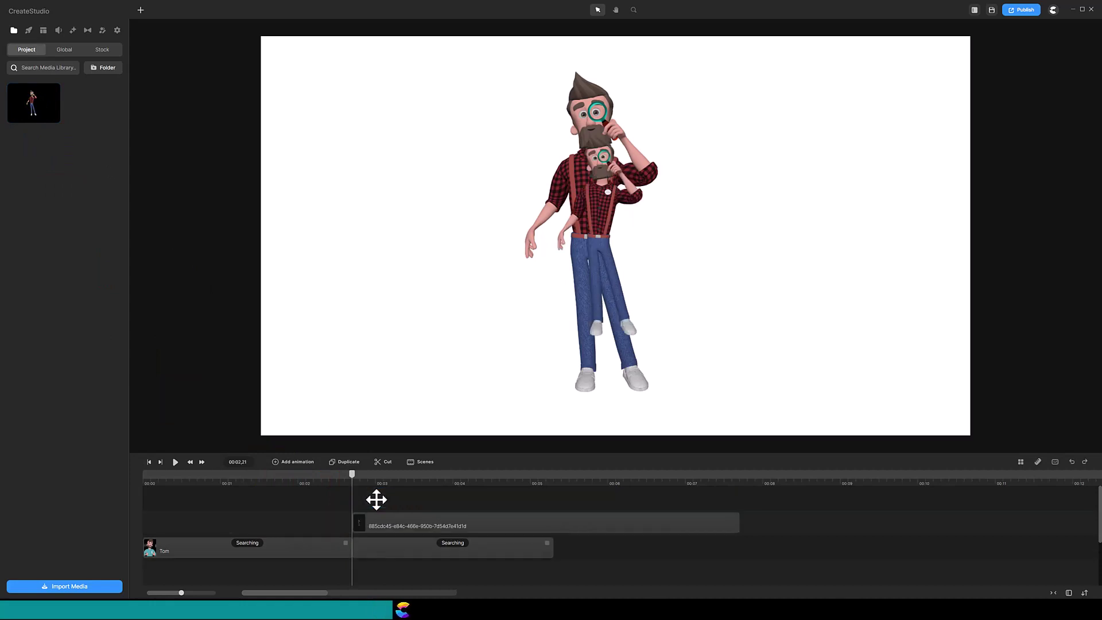
Step: Check Tom's scale and set the snapshot layer's Scale to 70% to match him
click(383, 551)
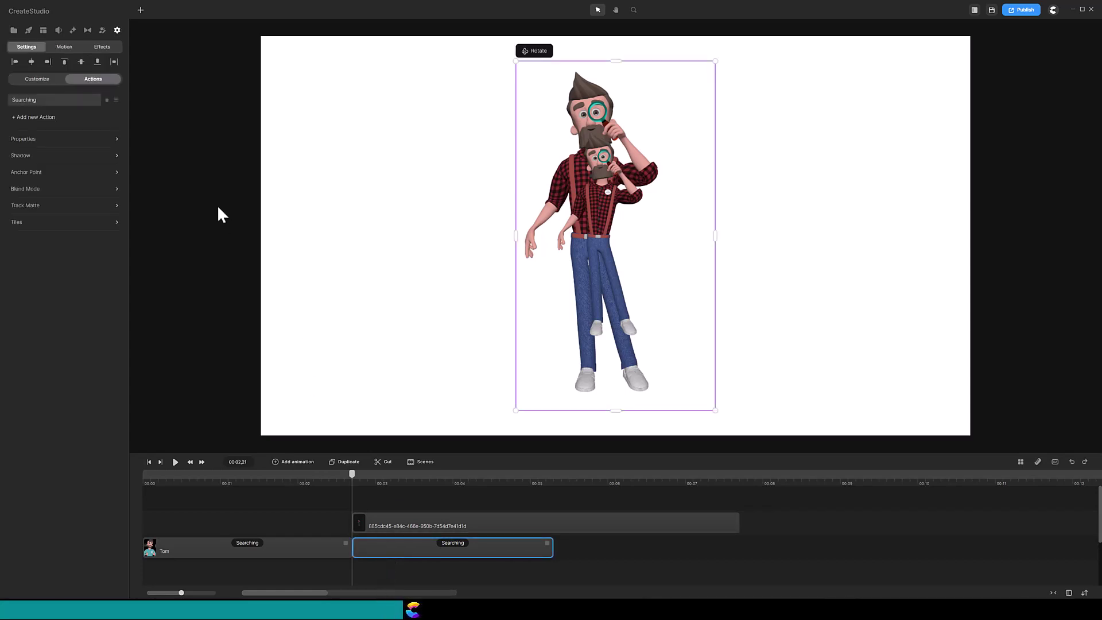
click(111, 141)
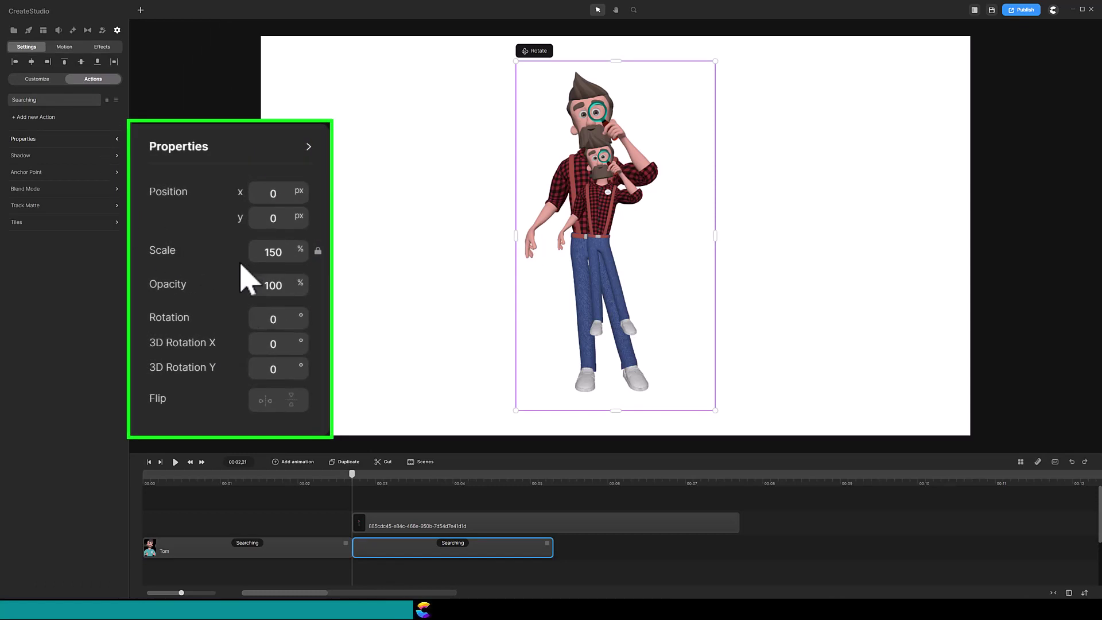
click(394, 522)
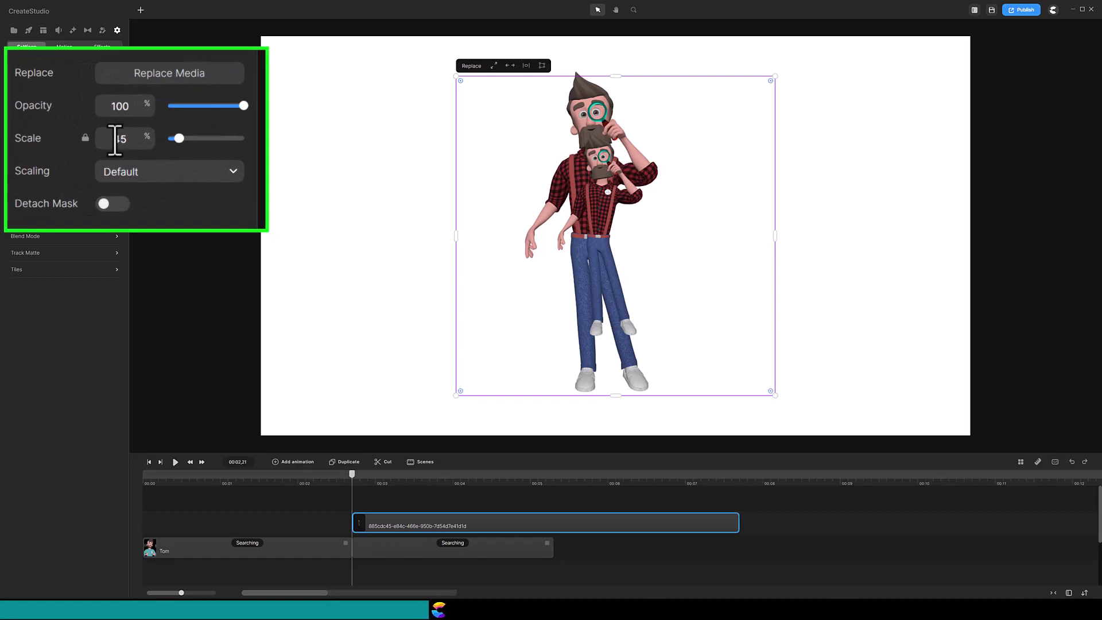
double_click(124, 138)
text(70)
key(Return)
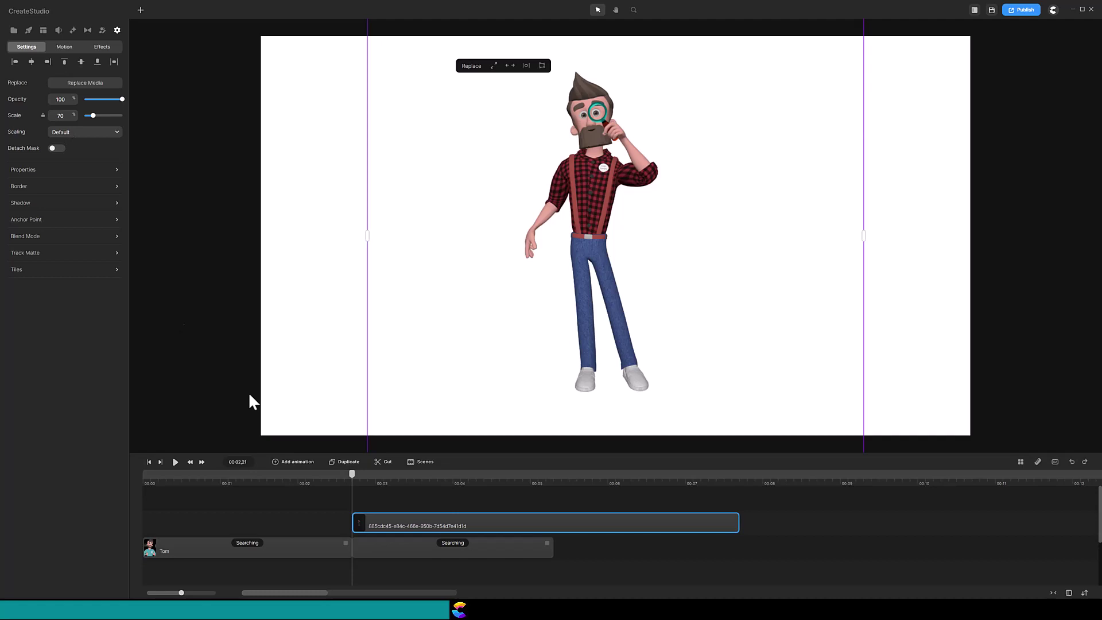
click(395, 553)
Step: Move the second Searching clip to about 00:04.7 and trim the snapshot to fill the gap
drag(395, 552, 544, 557)
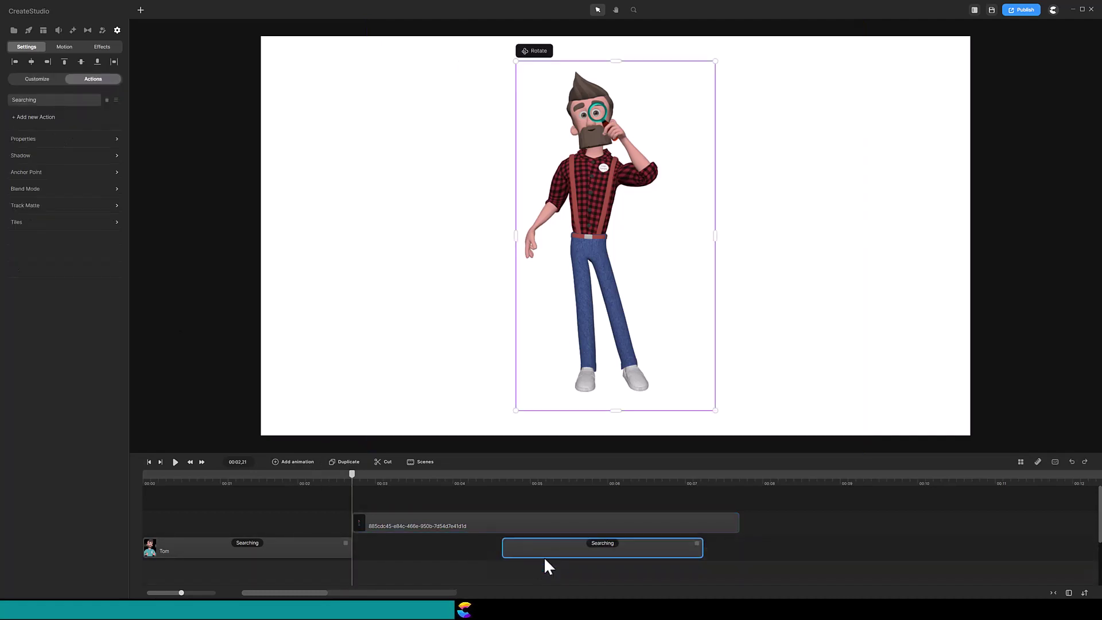
click(654, 525)
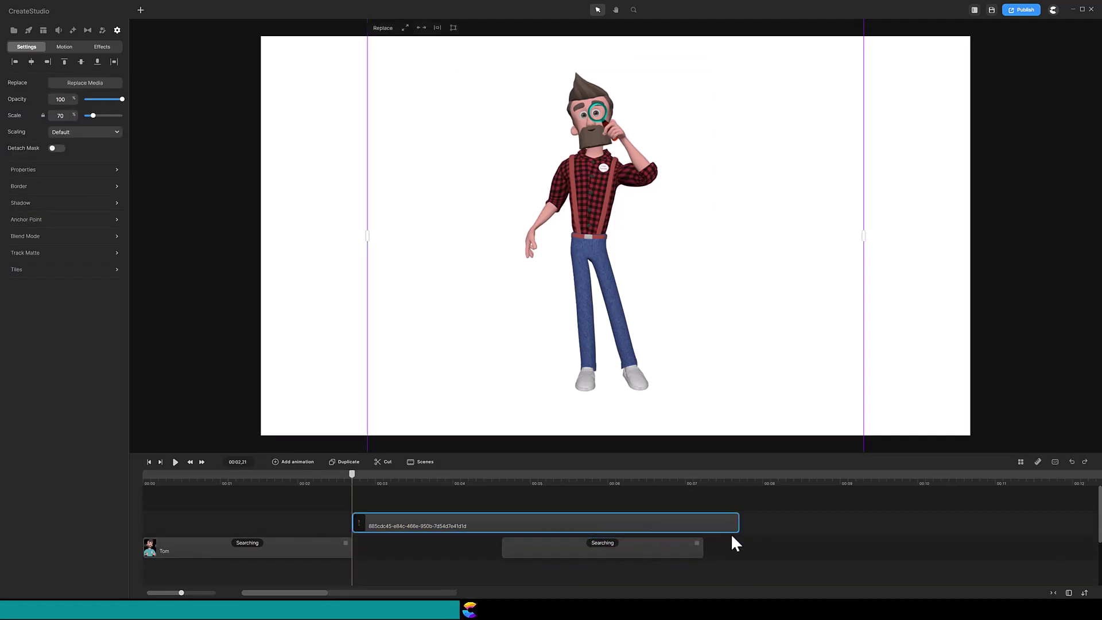
drag(739, 523, 497, 550)
drag(345, 472, 507, 488)
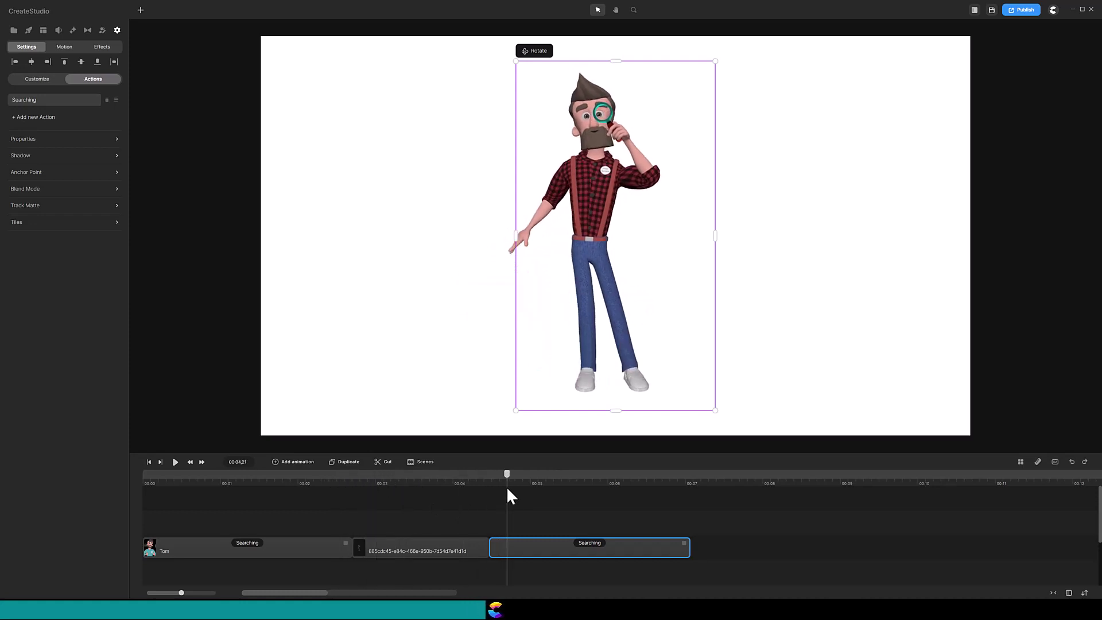
Step: Group the snapshot and both Searching clips with Ctrl+G and shrink the group's frame around Tom
drag(247, 522, 520, 551)
key(ctrl+g)
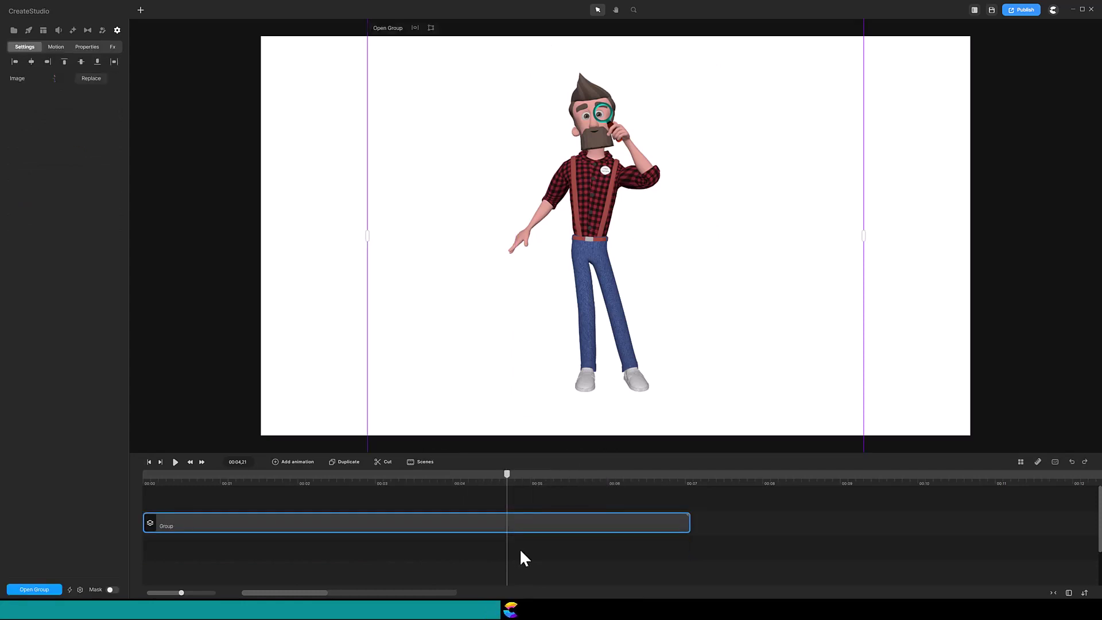
scroll(543, 271, down, 5)
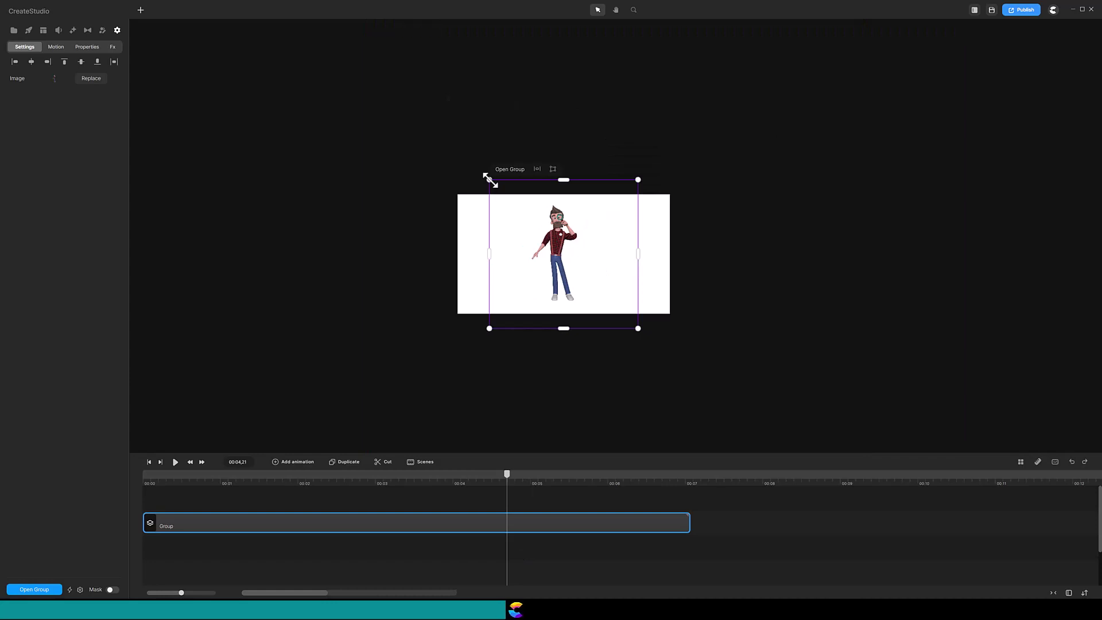
drag(489, 180, 548, 238)
Step: Move the group up and right on the canvas and play the Walking animation
drag(603, 275, 611, 262)
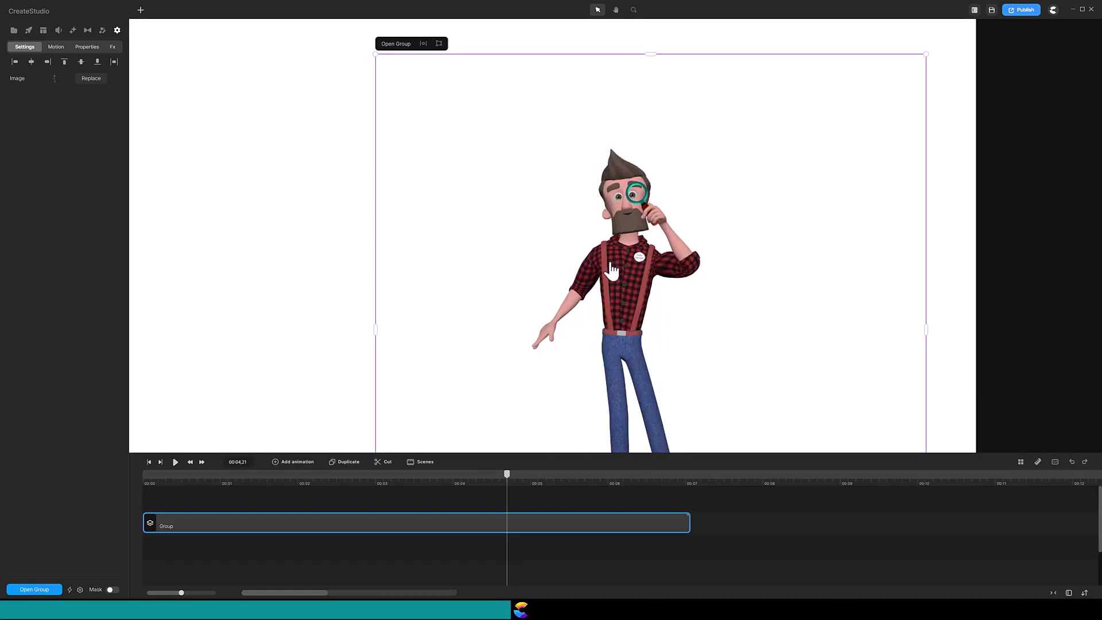
scroll(612, 270, down, 2)
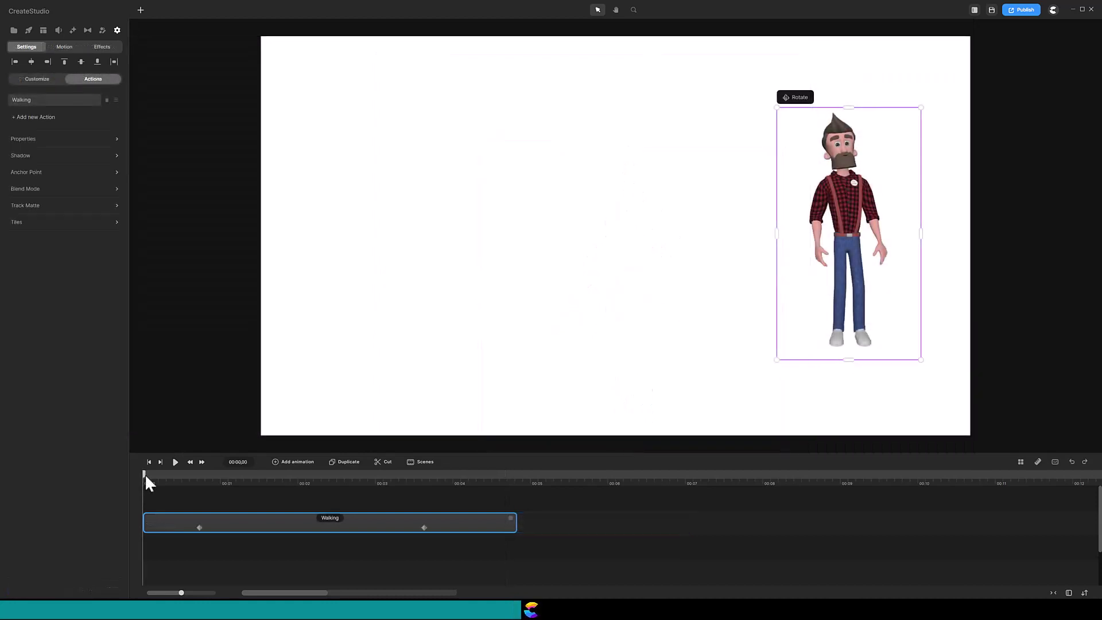
key(space)
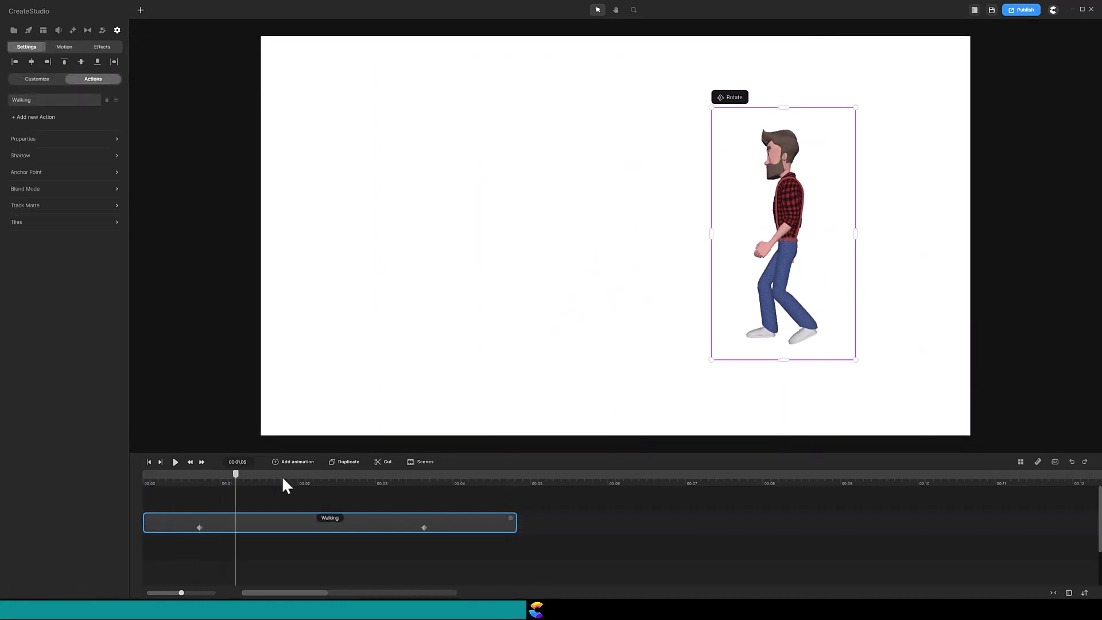
right_click(282, 529)
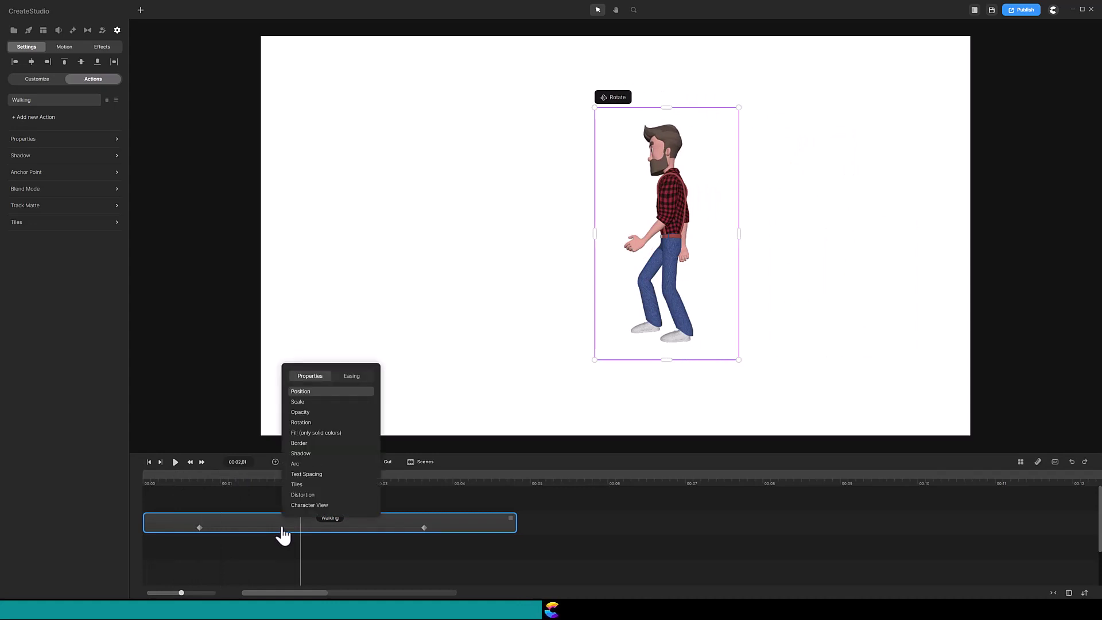
click(364, 567)
Step: Split the Walking clip at the playhead, preview the walk, then undo the split
click(474, 523)
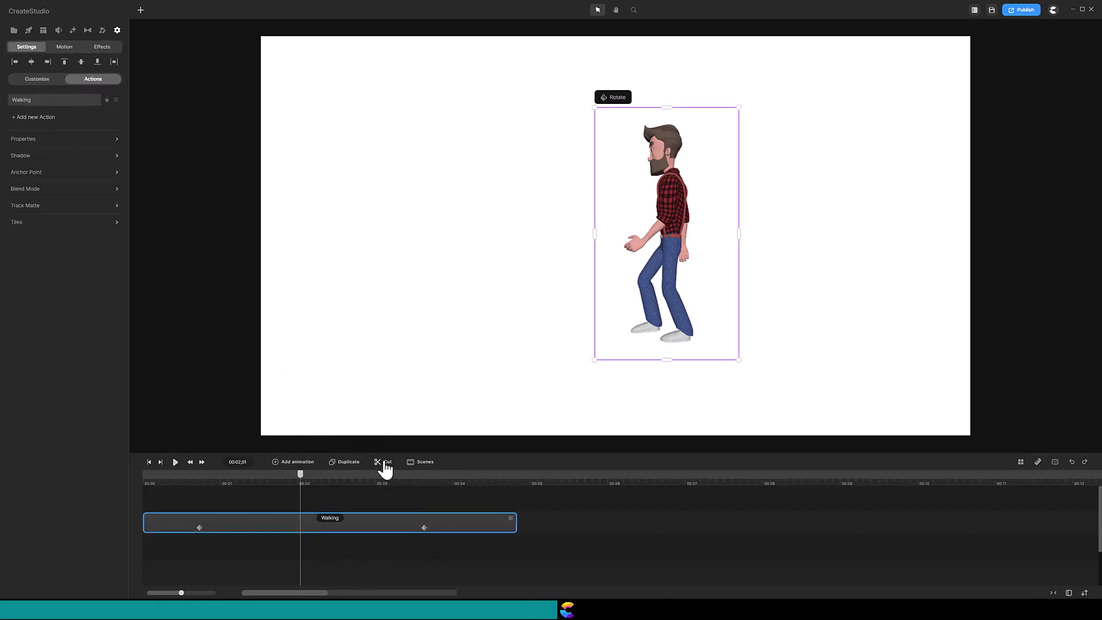
click(384, 466)
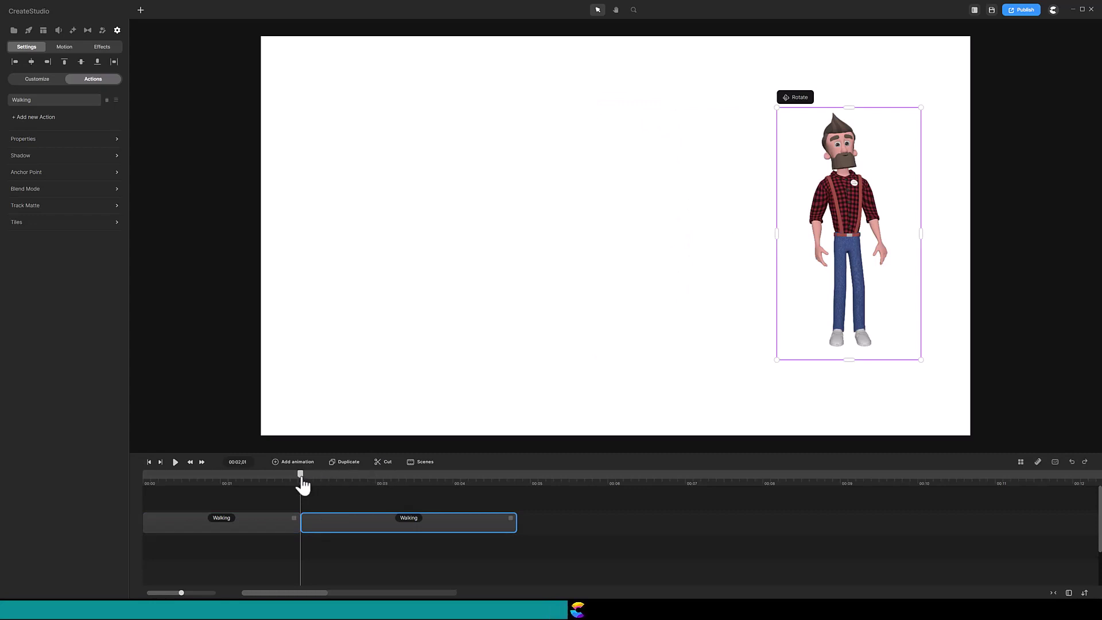
drag(300, 479, 334, 492)
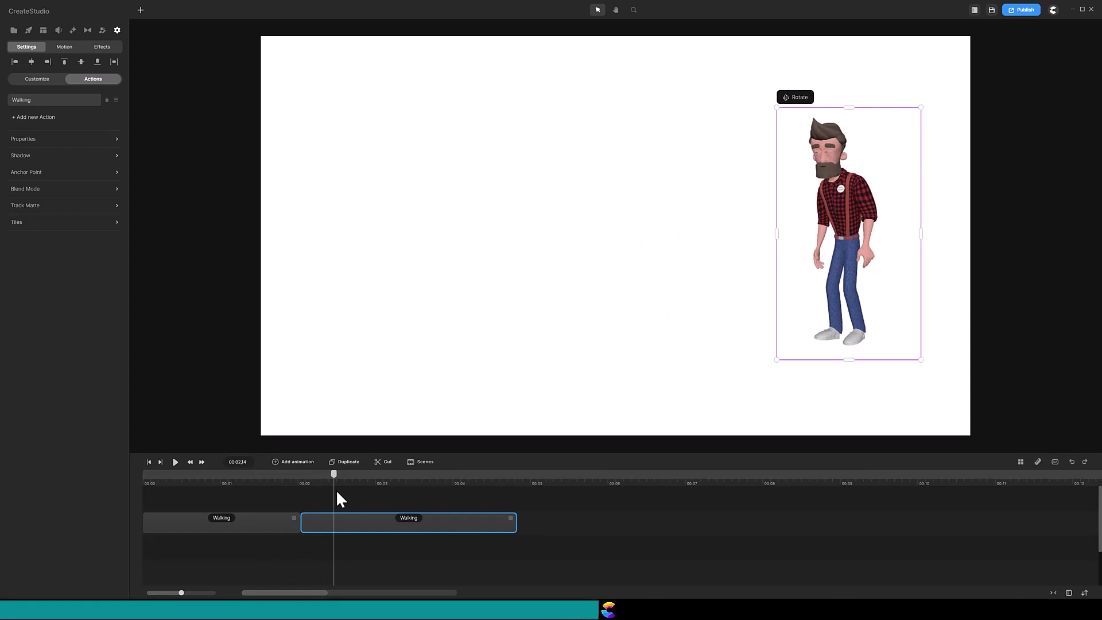
key(ctrl+z)
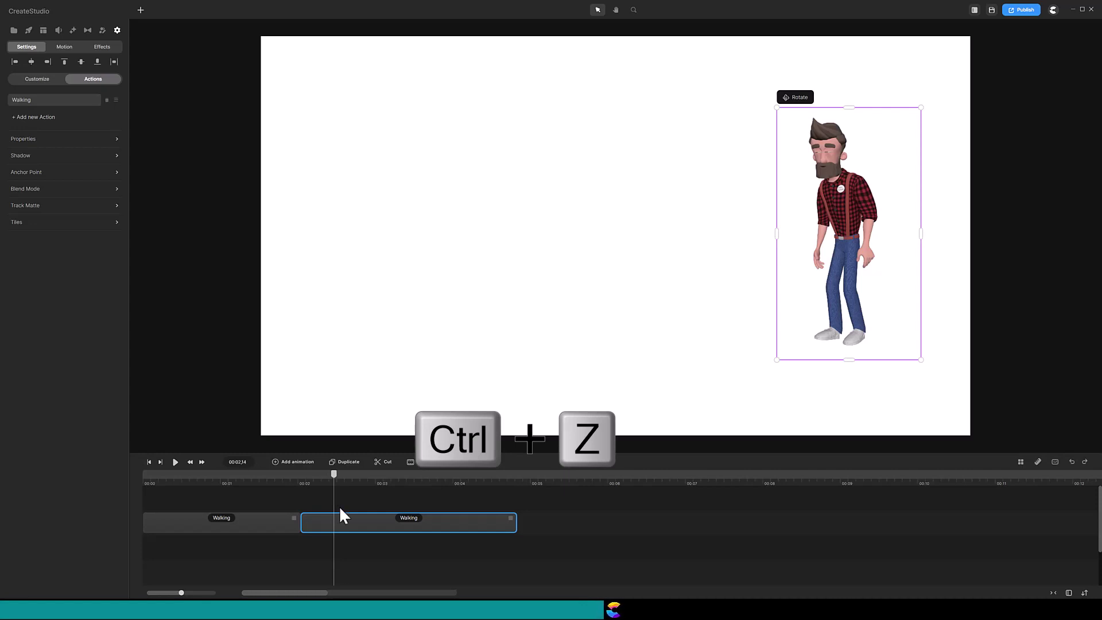
click(343, 507)
key(ctrl+z)
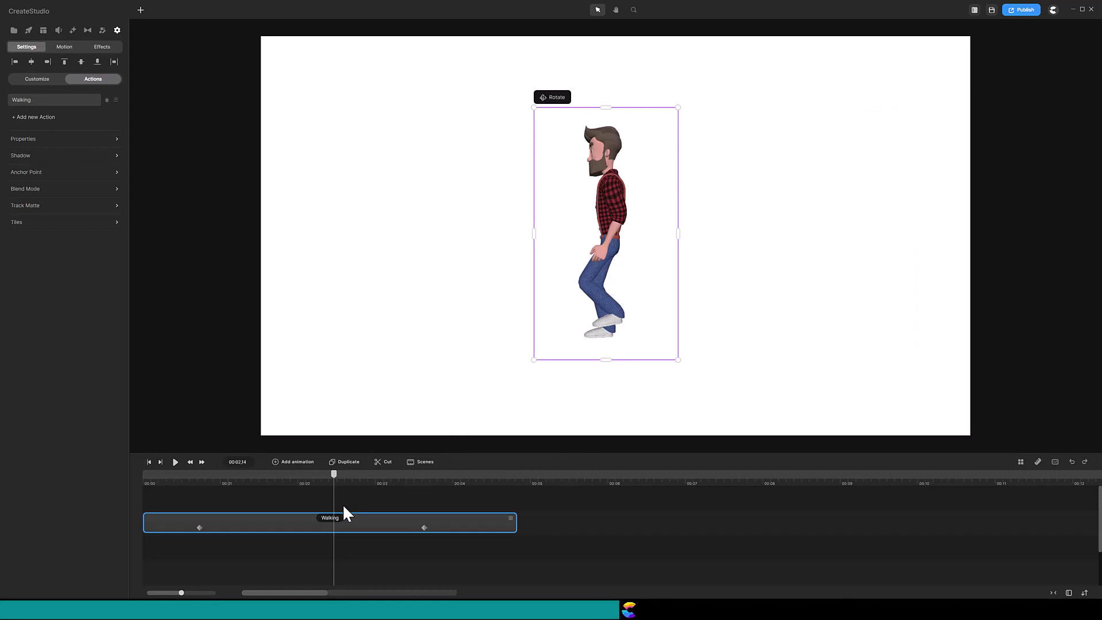
Step: Export a transparent 1920×1080 WEBM to video.webm, then delete the Walking clip
click(1022, 10)
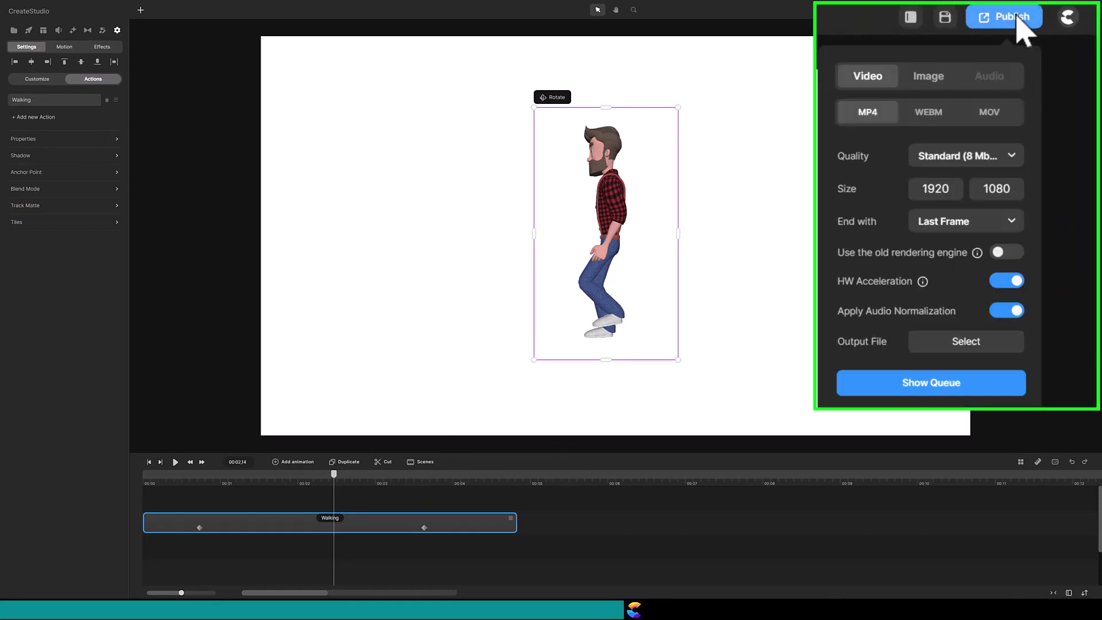
click(929, 112)
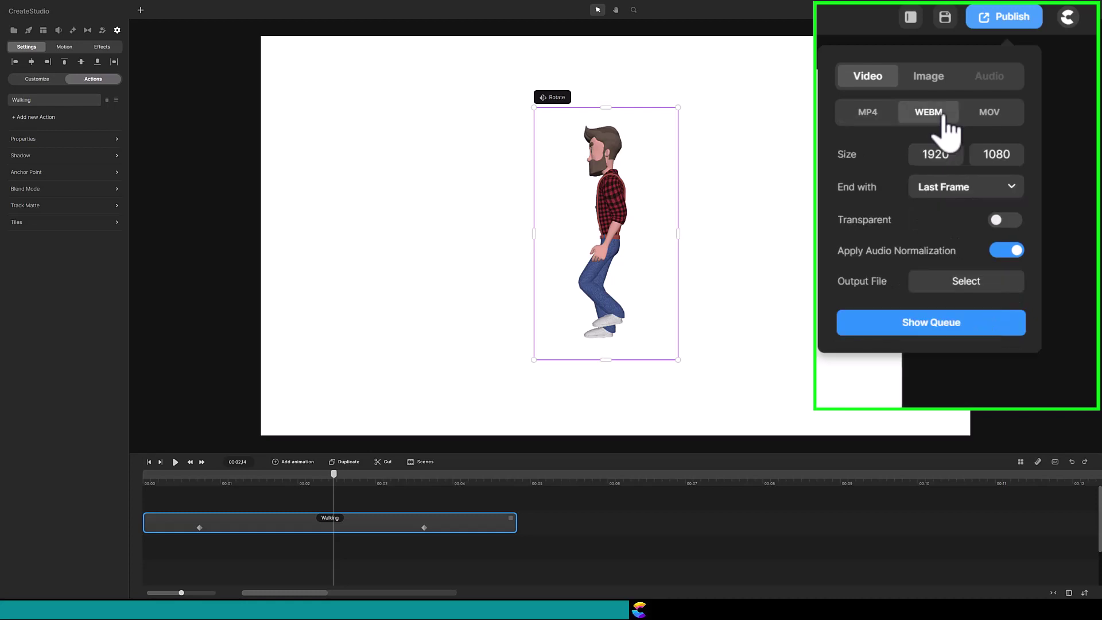
click(1006, 220)
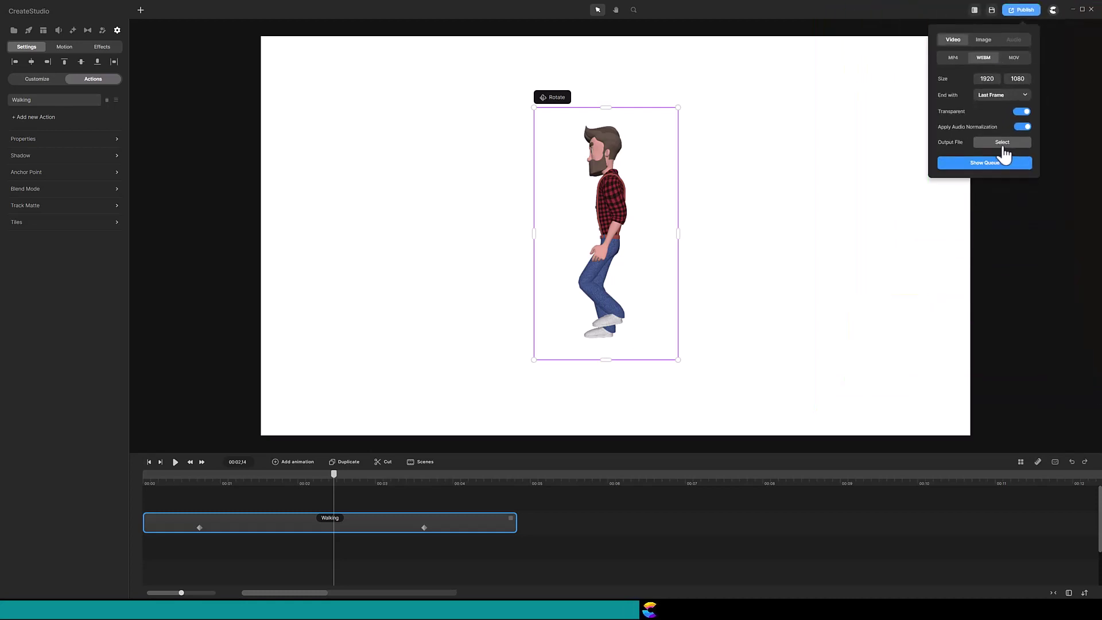
click(1003, 143)
click(445, 297)
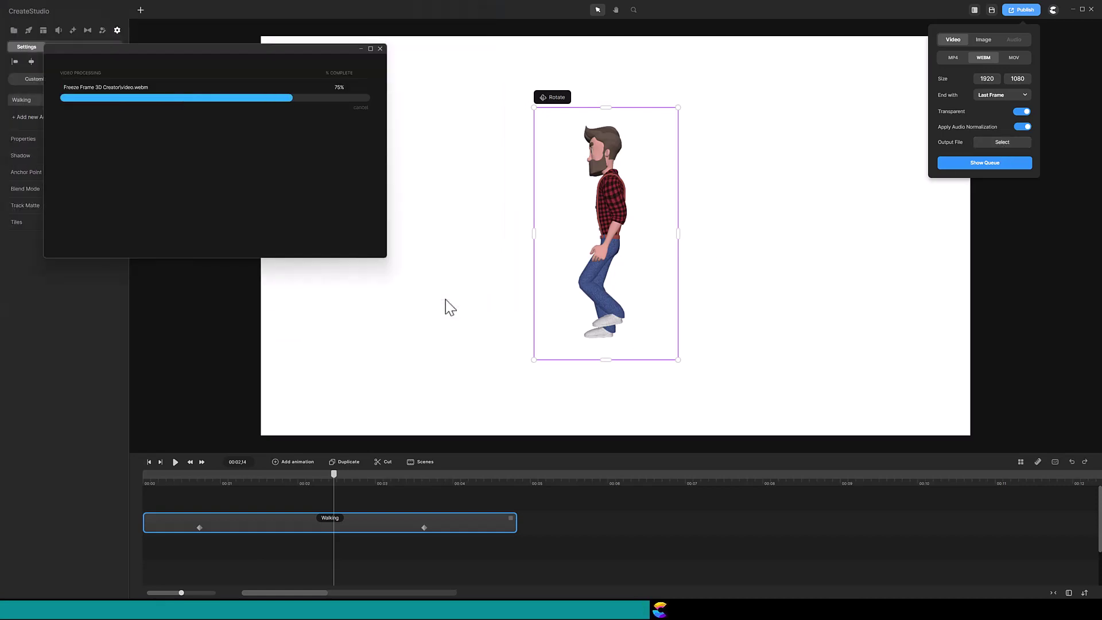
right_click(450, 522)
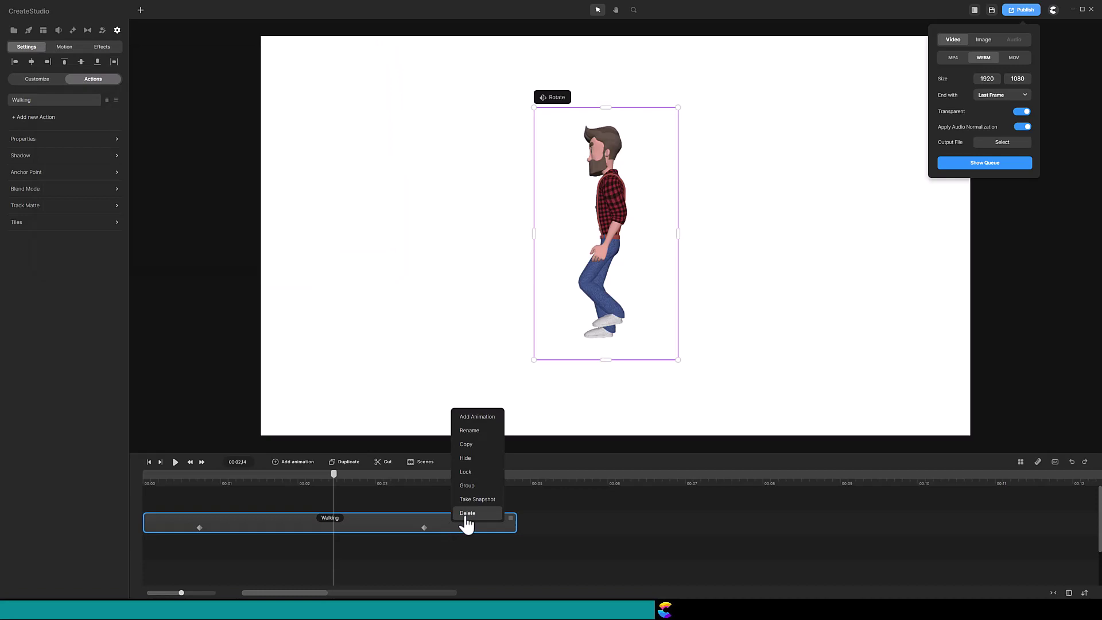
click(466, 514)
Step: Search elements for 'chalk' and add the Chalkboard classroom as the background
click(28, 30)
click(84, 93)
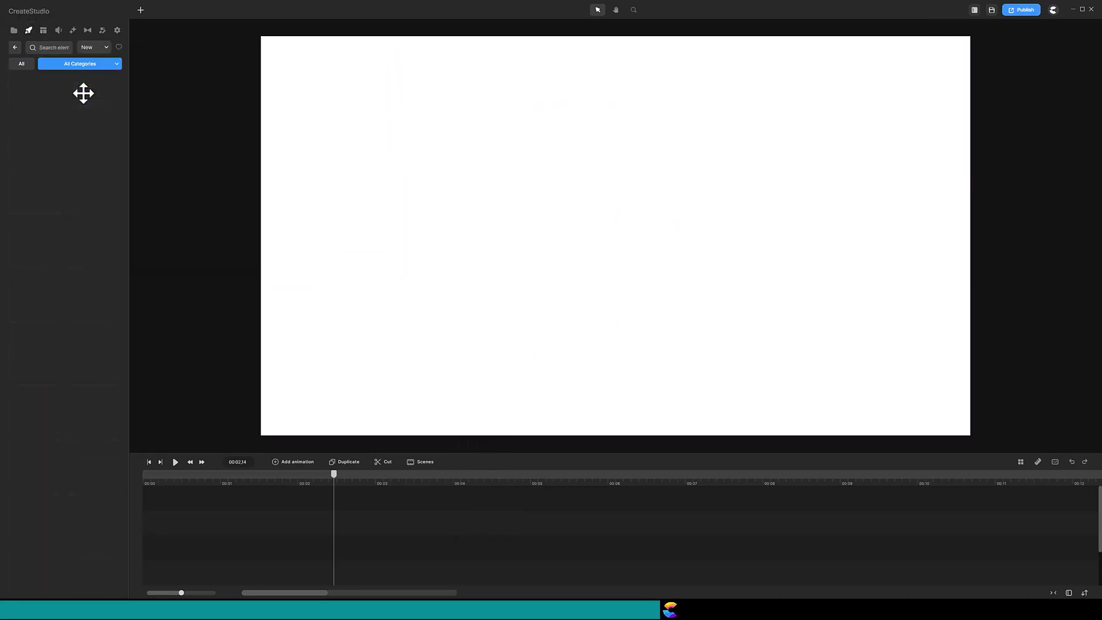
click(62, 47)
text(chalk)
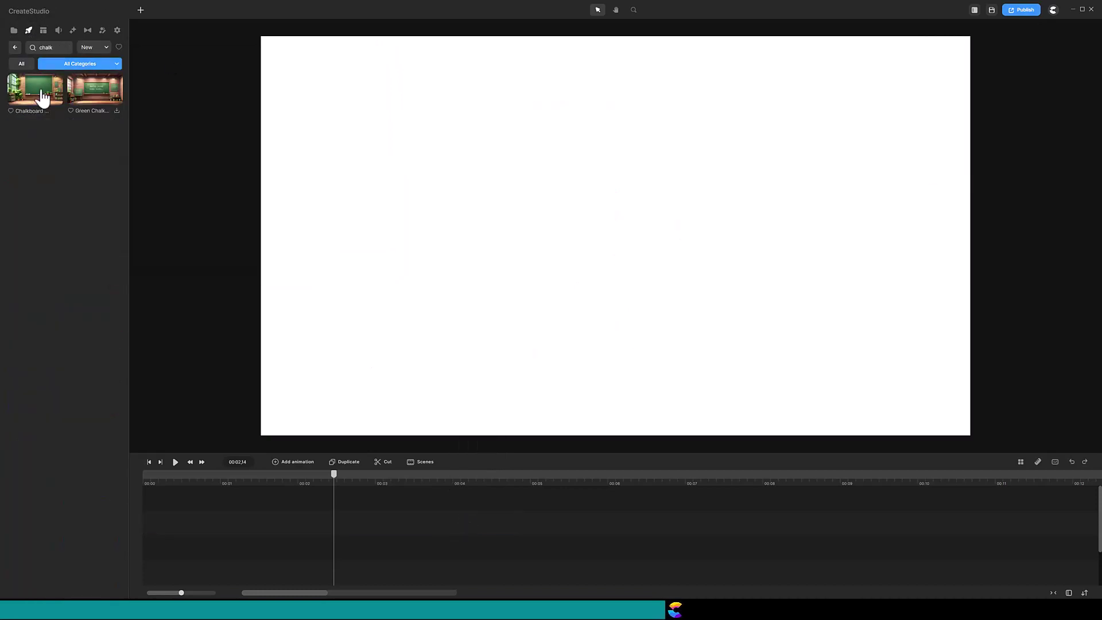
drag(43, 96, 152, 525)
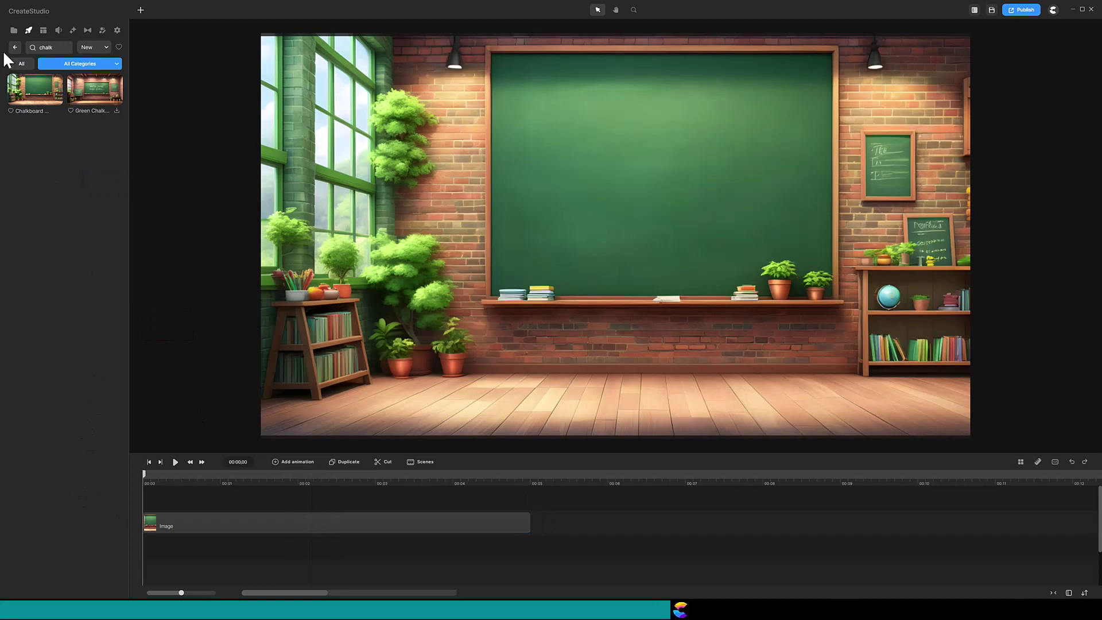
Step: Import video.webm into media and place it on the timeline above the chalkboard
click(14, 31)
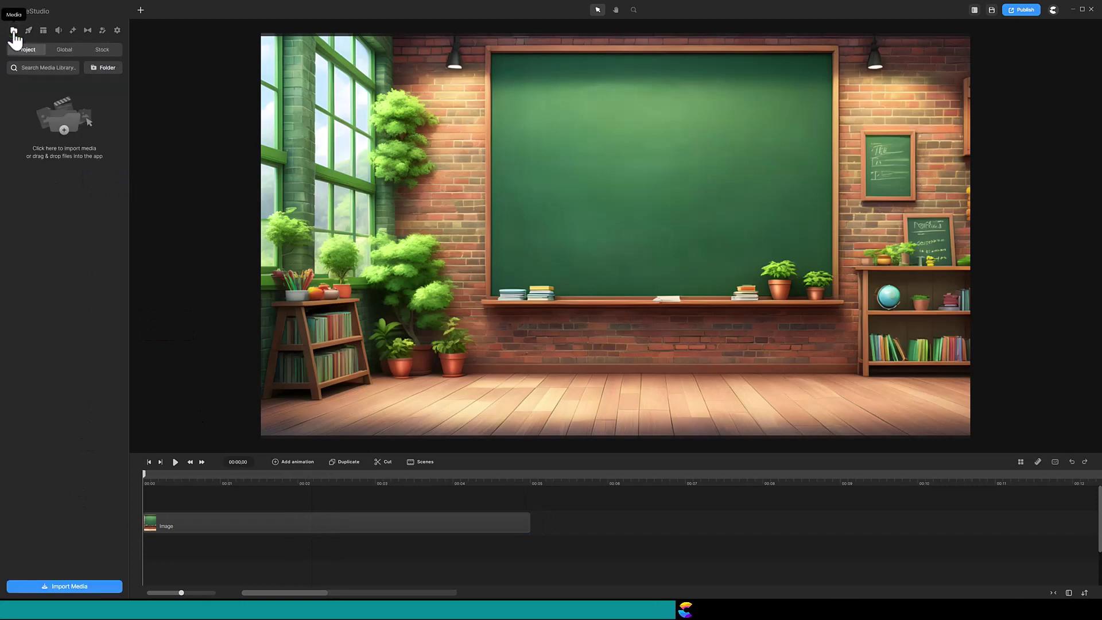
click(59, 586)
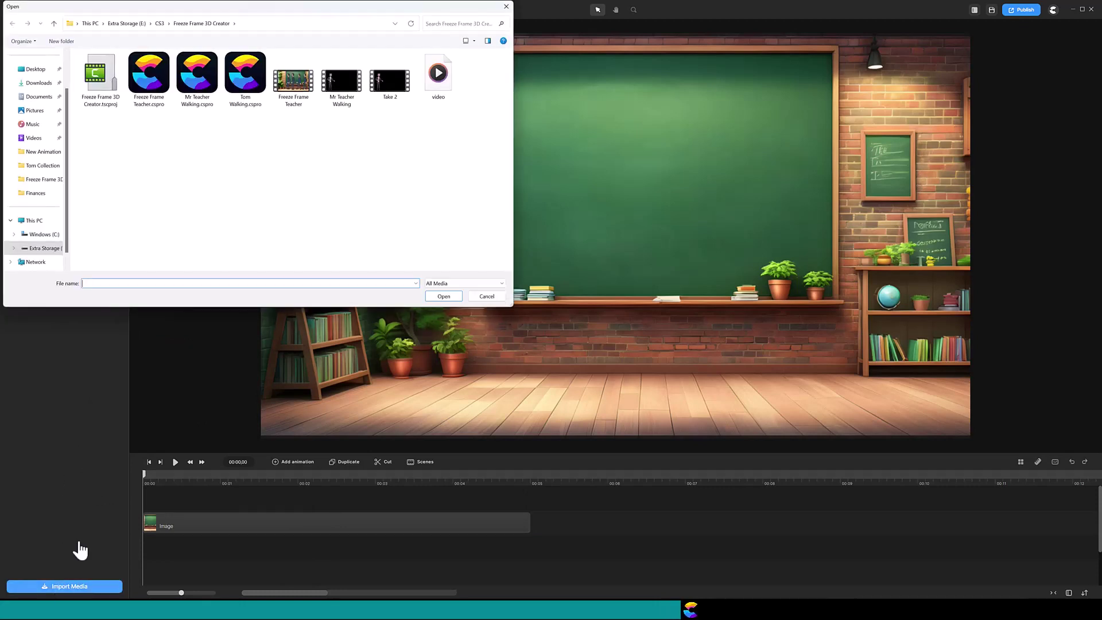
click(438, 75)
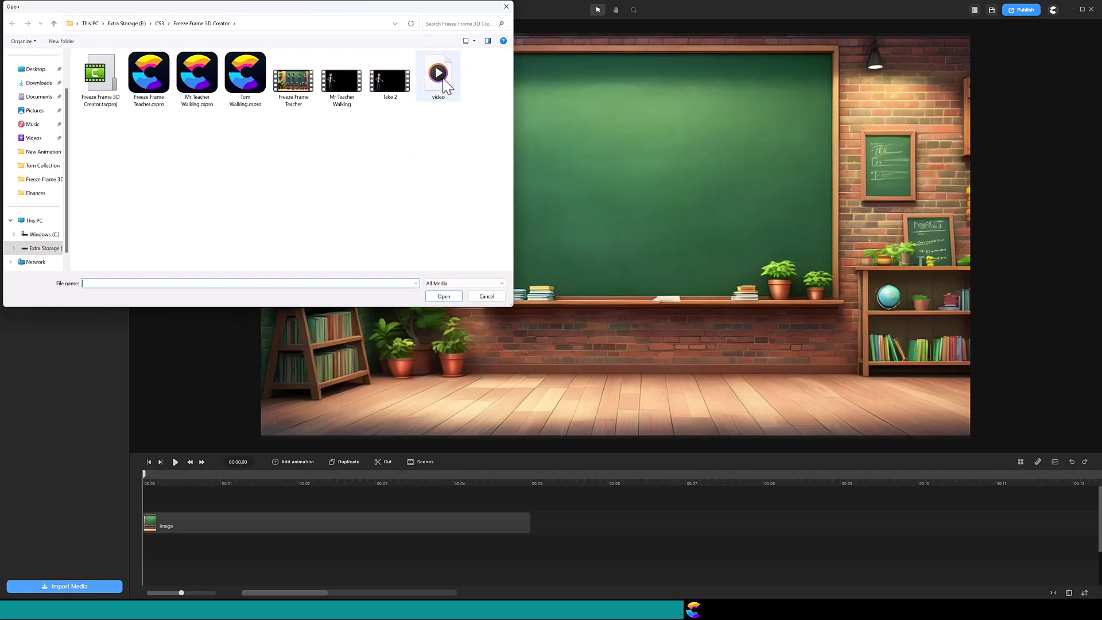
click(442, 296)
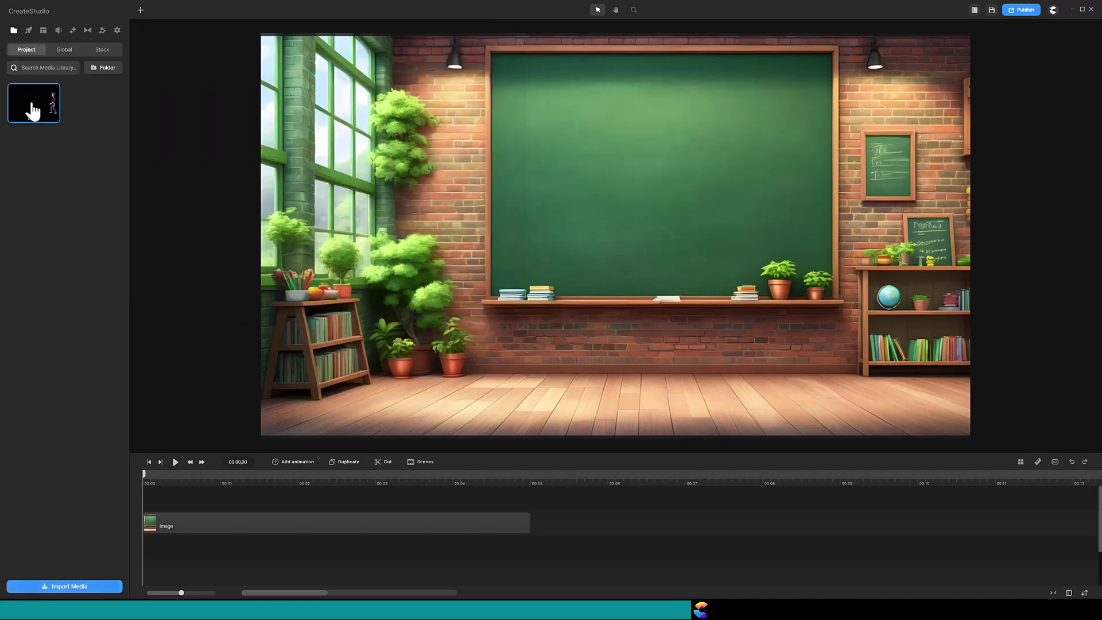
drag(33, 111, 160, 499)
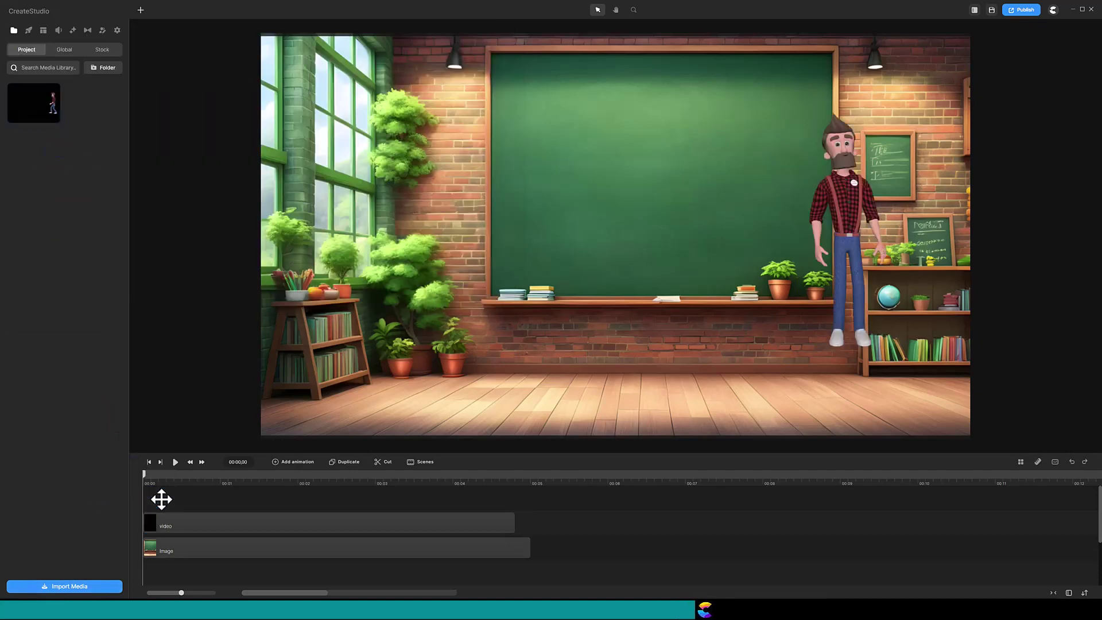
Step: Scale the walking video to 119%, cut it at 00:01,09, and snapshot the second piece
click(200, 524)
drag(947, 52, 1041, 40)
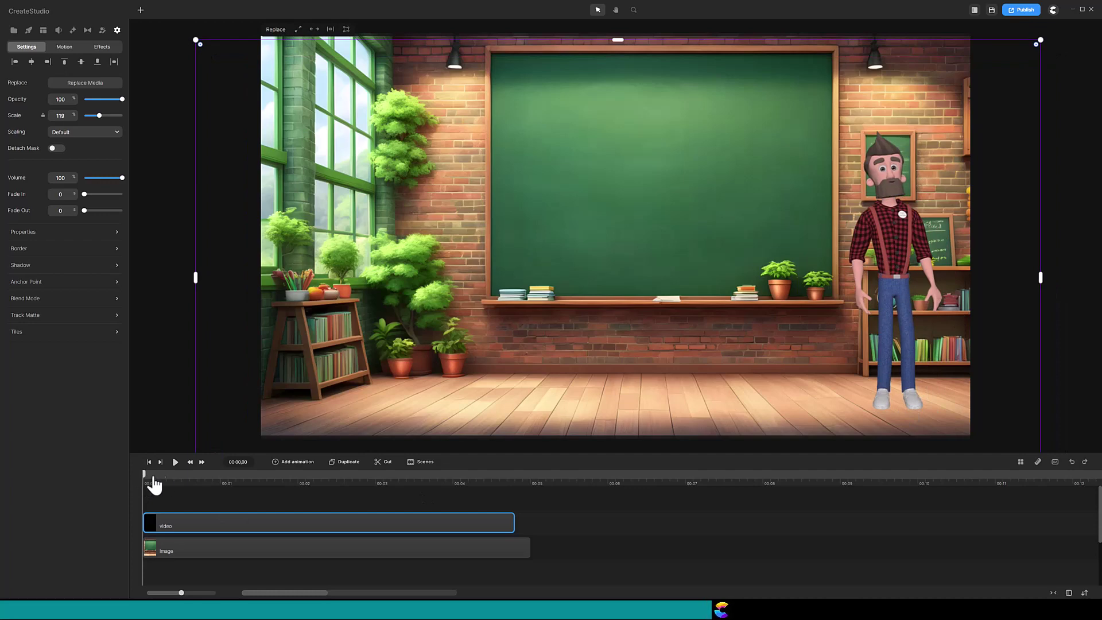
drag(153, 482, 245, 505)
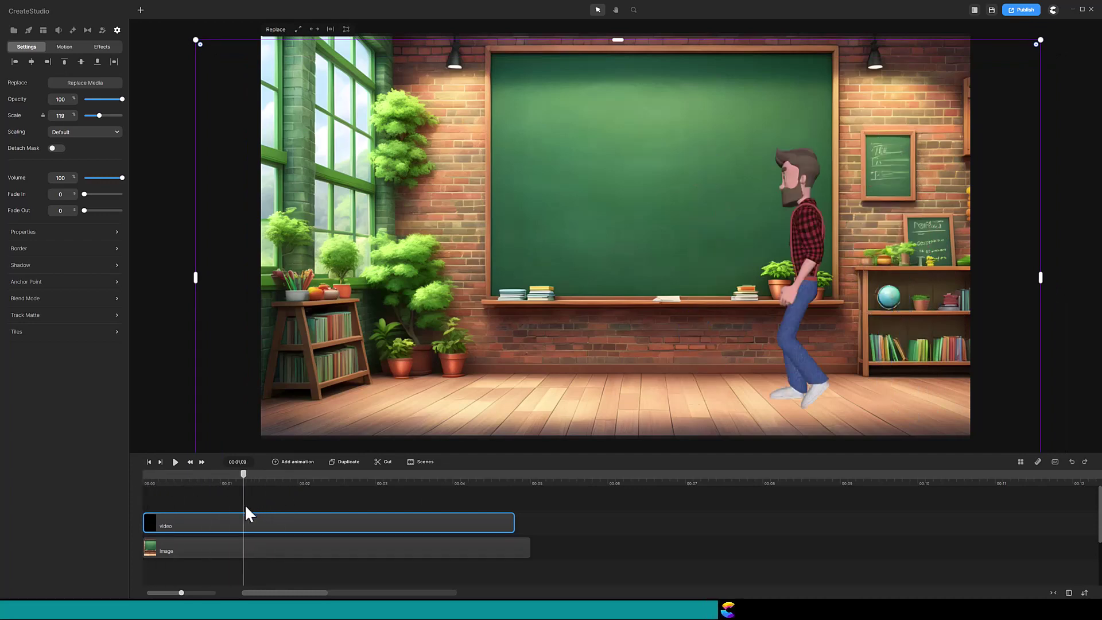
click(384, 462)
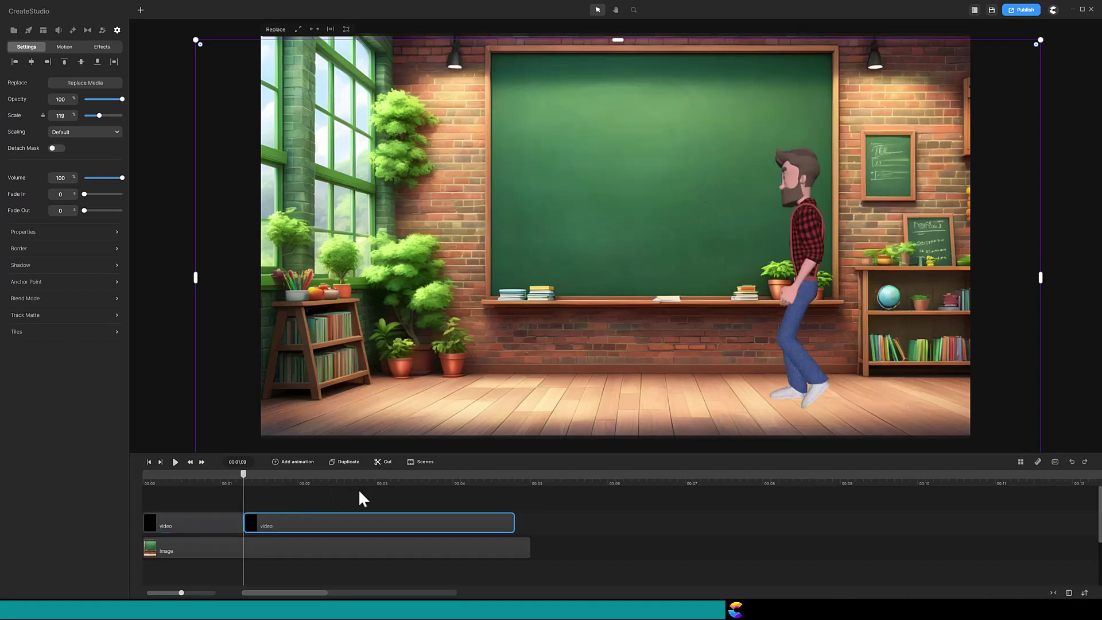
right_click(308, 534)
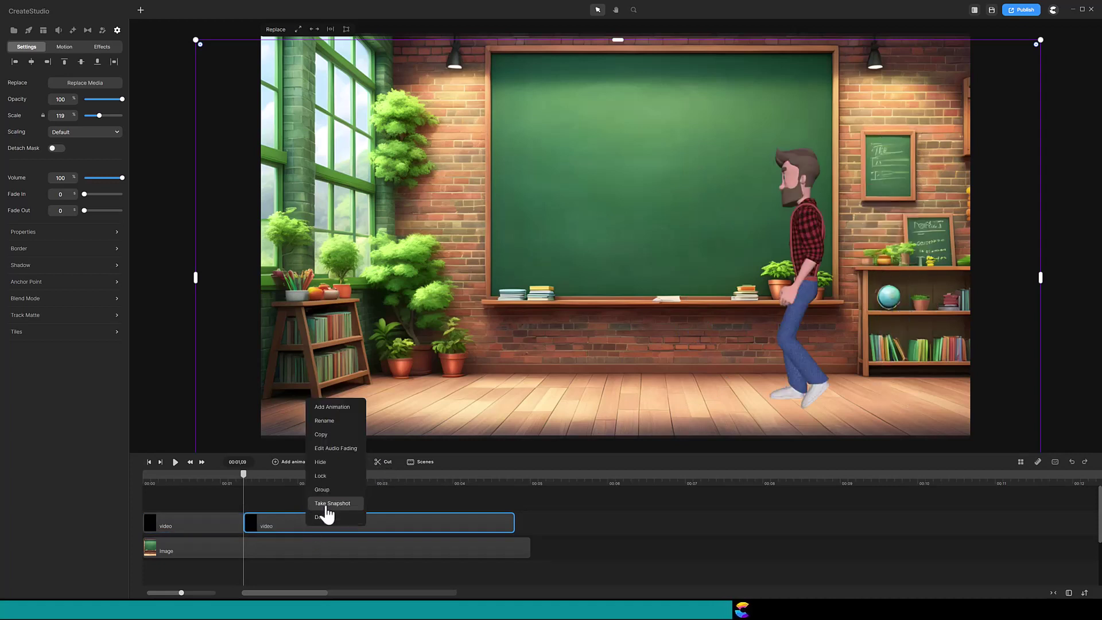
click(326, 504)
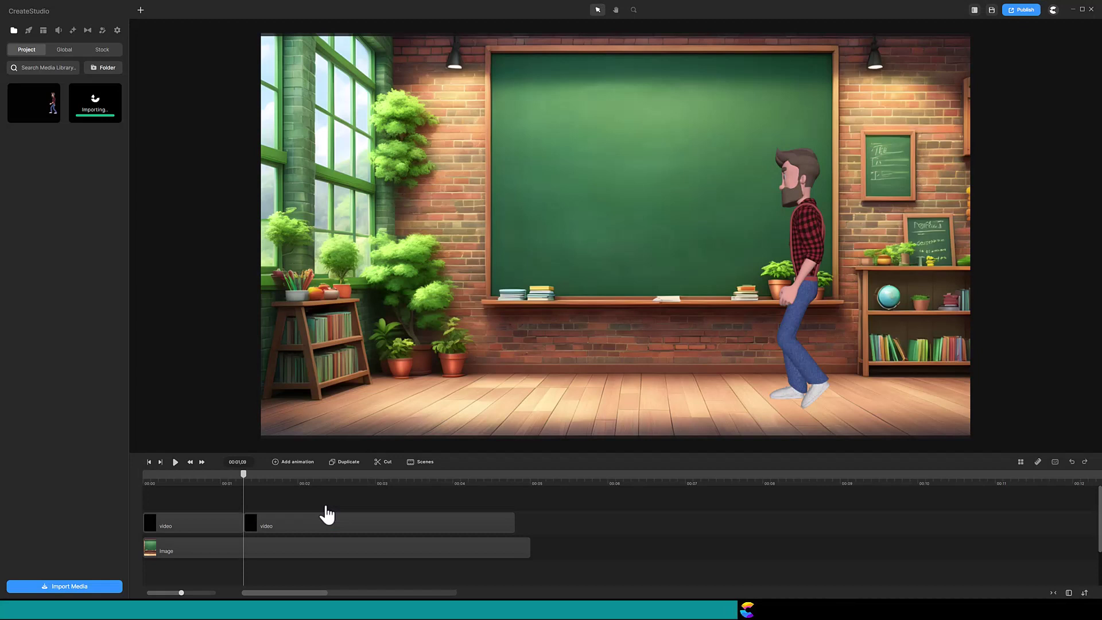
Step: Drop the snapshot thumbnail onto a new track at the cut and fit it to 100% scale
drag(93, 115, 261, 500)
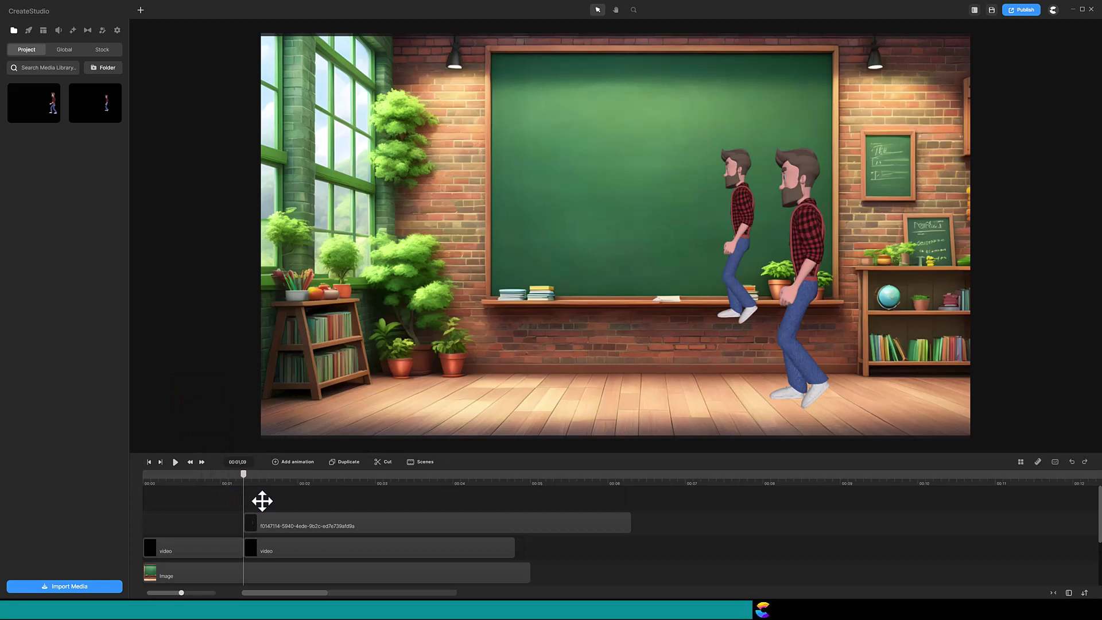
click(353, 527)
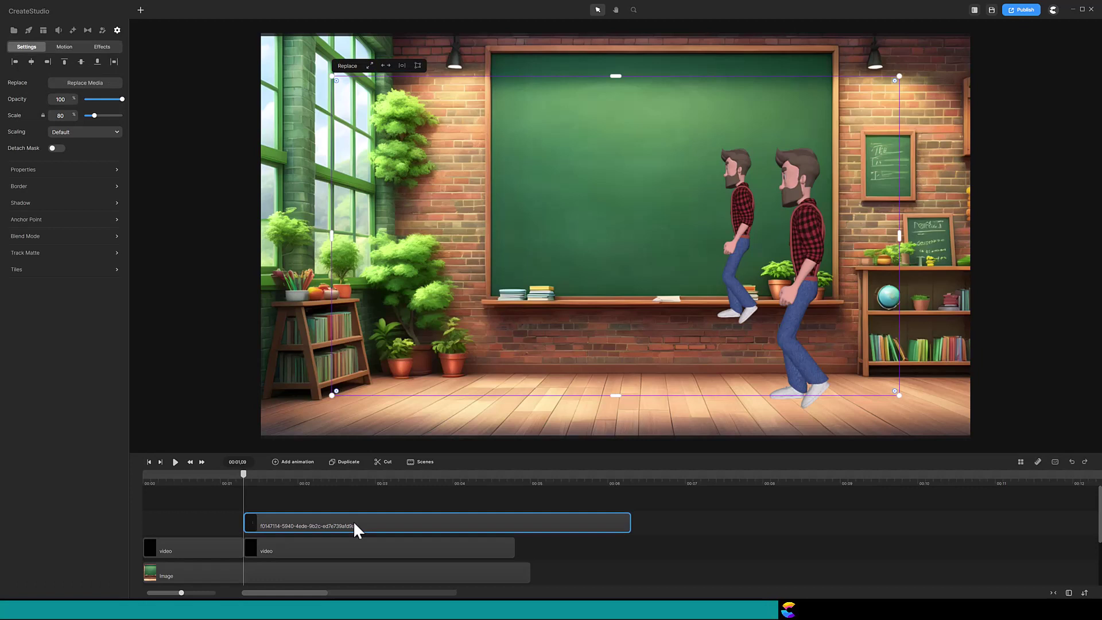
click(386, 65)
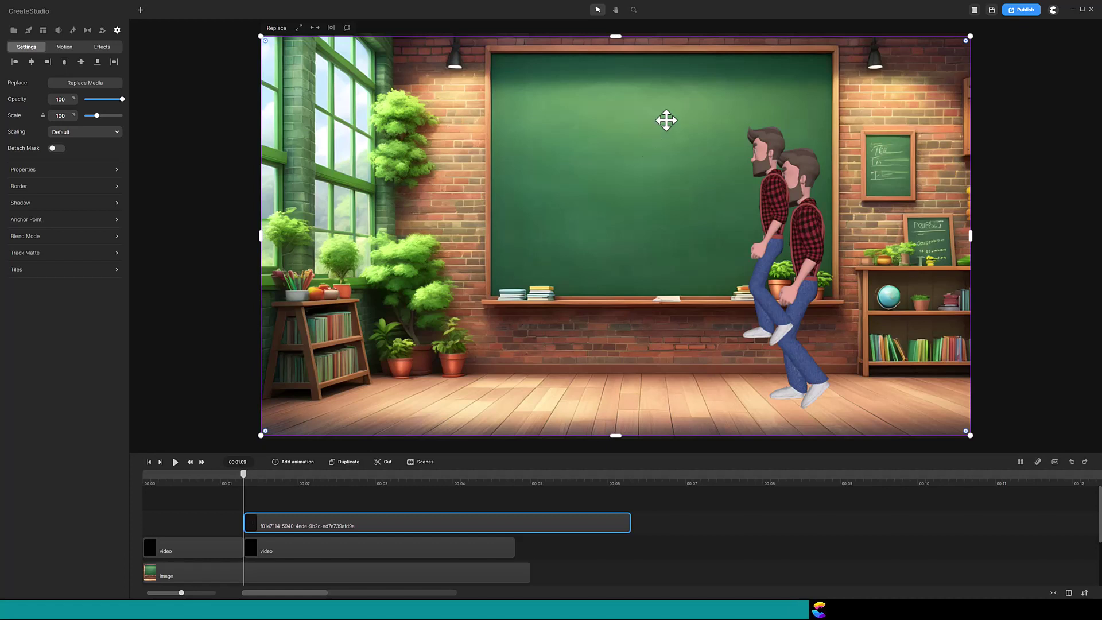
Step: Read the second video piece's transform and give the snapshot Scale 119, Position x 7, y 113
click(364, 548)
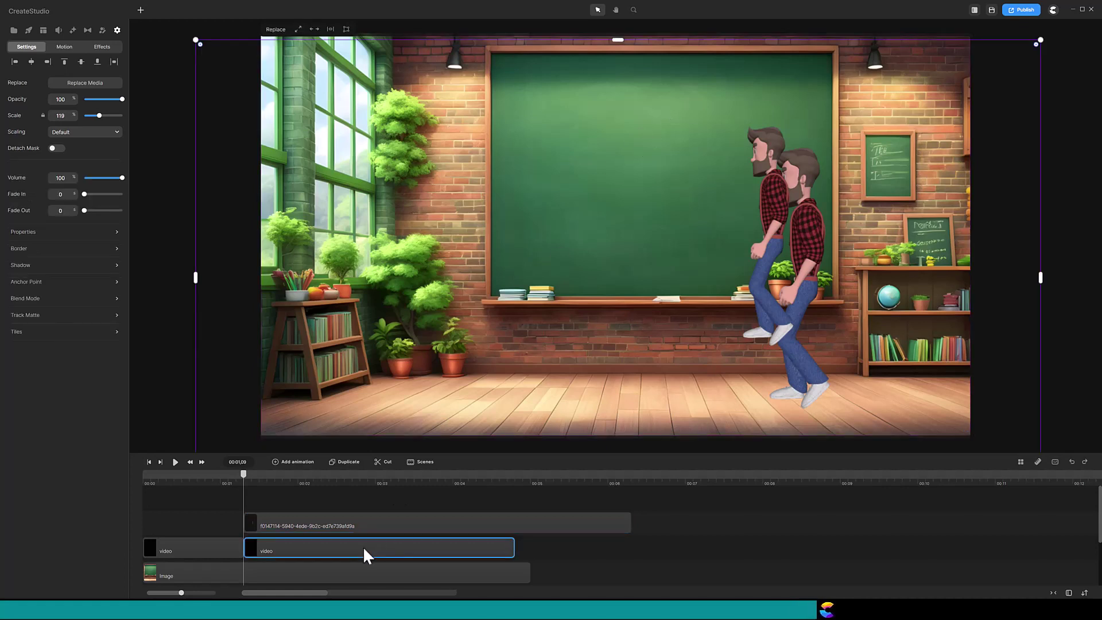
click(81, 234)
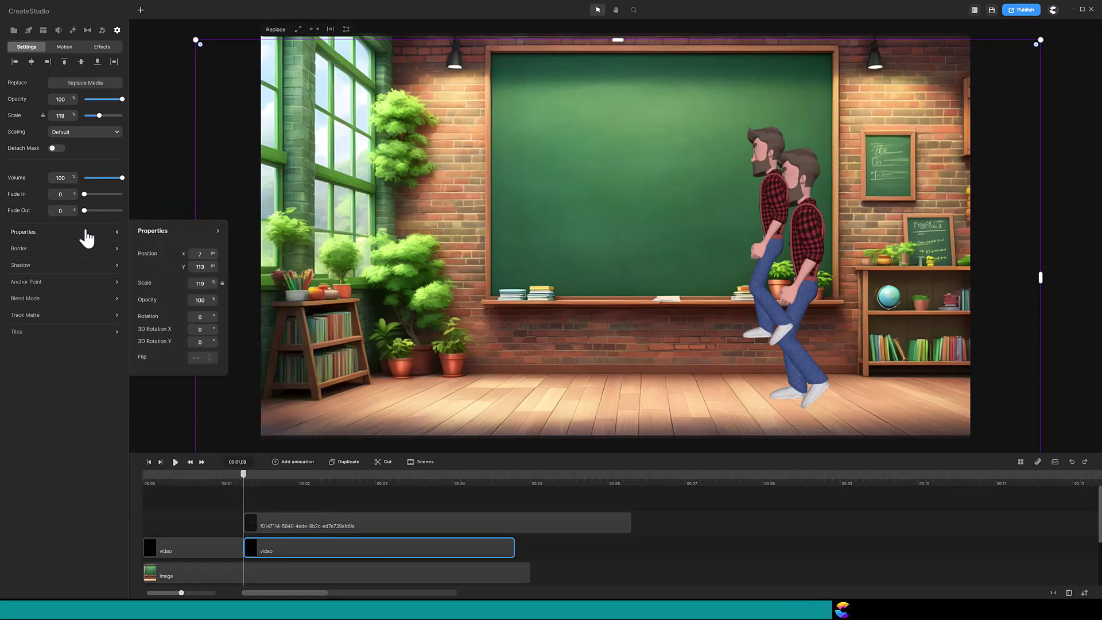
click(282, 524)
click(116, 169)
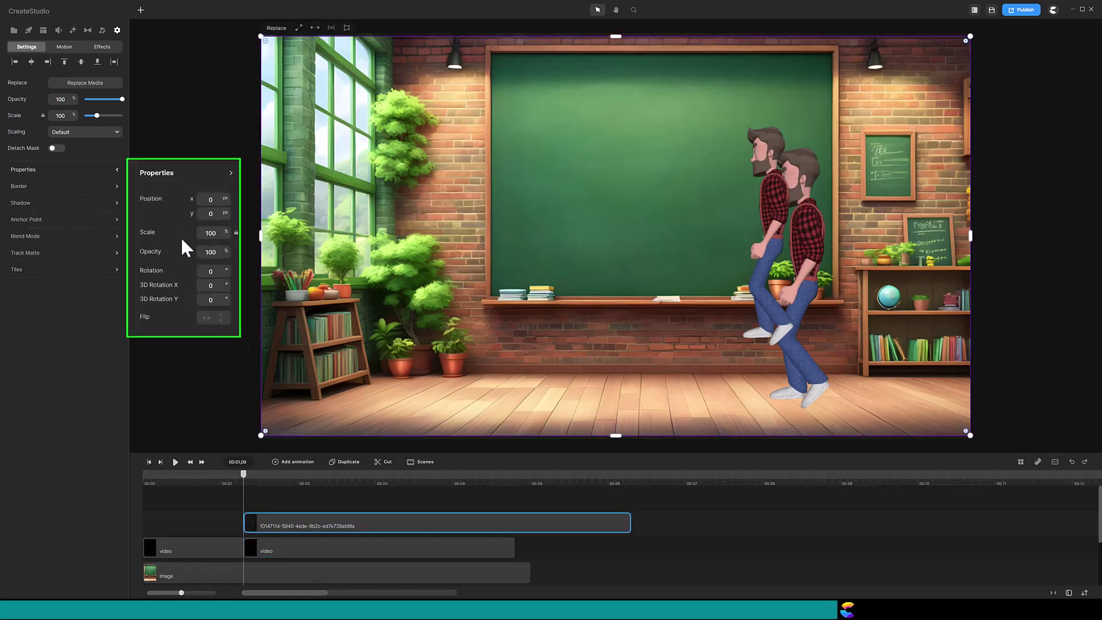
double_click(204, 237)
text(119)
double_click(272, 228)
text(7)
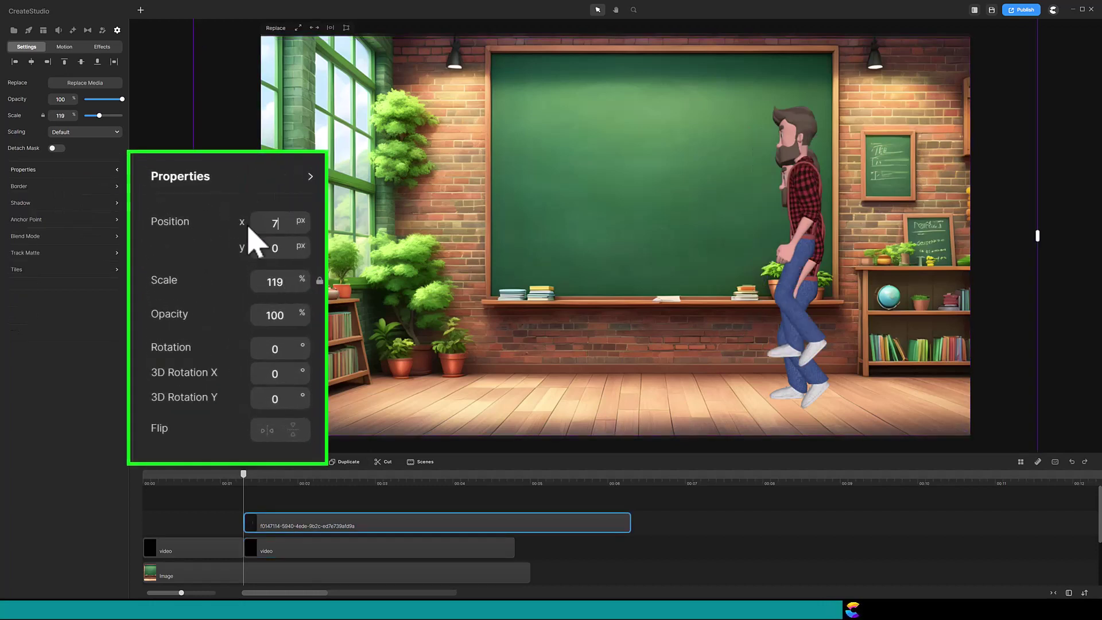
double_click(274, 249)
text(113)
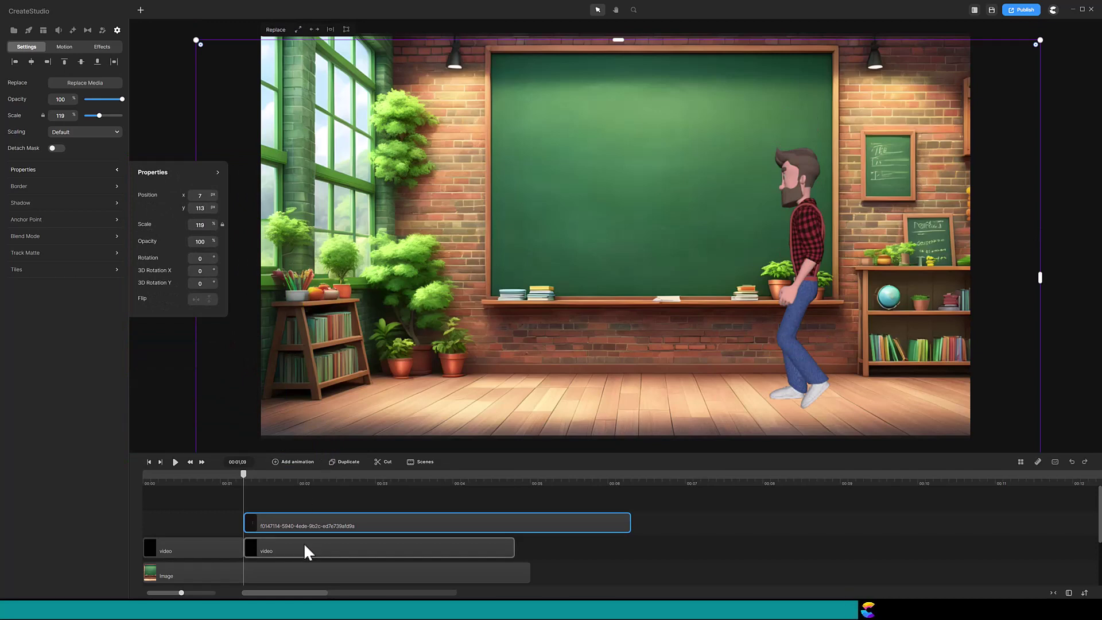
Step: Trim the snapshot to a brief freeze and slot it between the two walking video pieces
drag(305, 544, 412, 545)
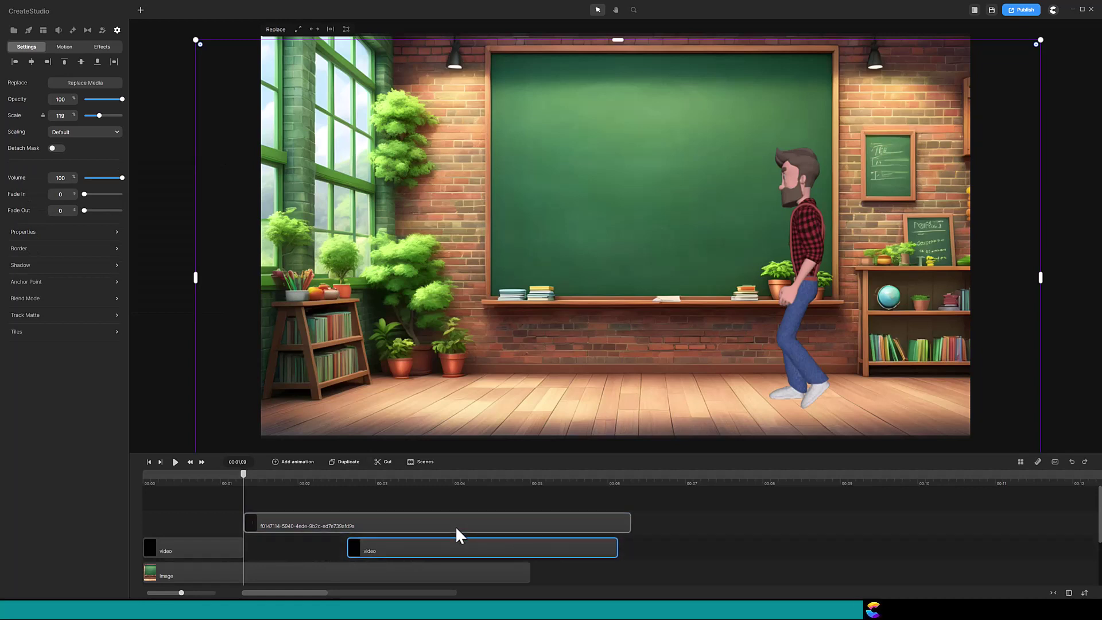
drag(630, 522, 288, 545)
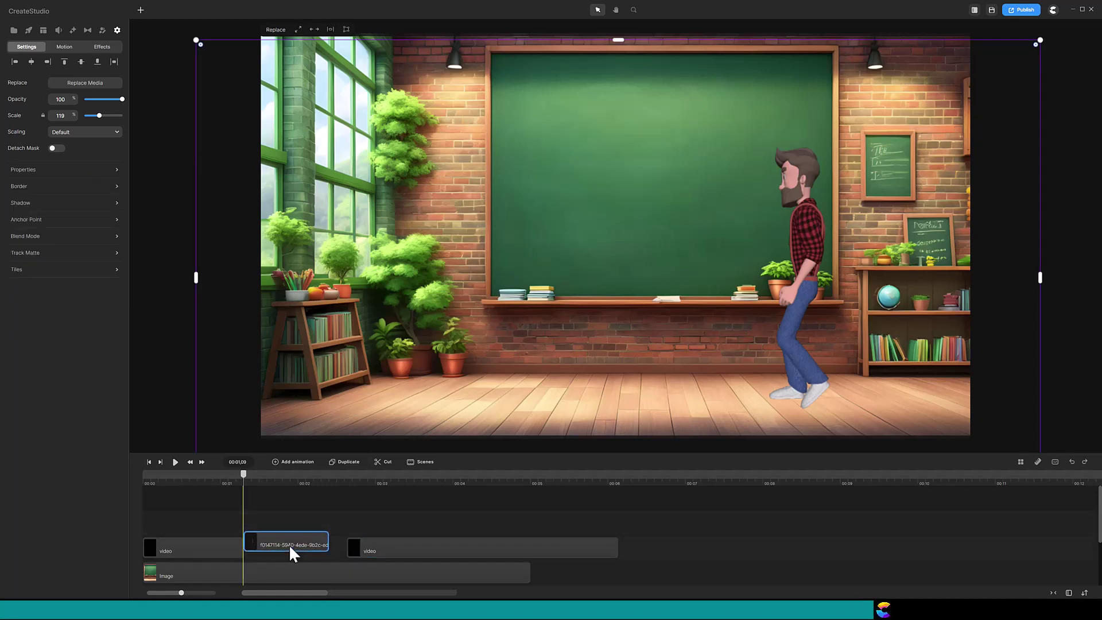
drag(398, 547, 378, 550)
Step: Scrub from just before the cut to preview the walk pausing on the freeze frame
click(220, 481)
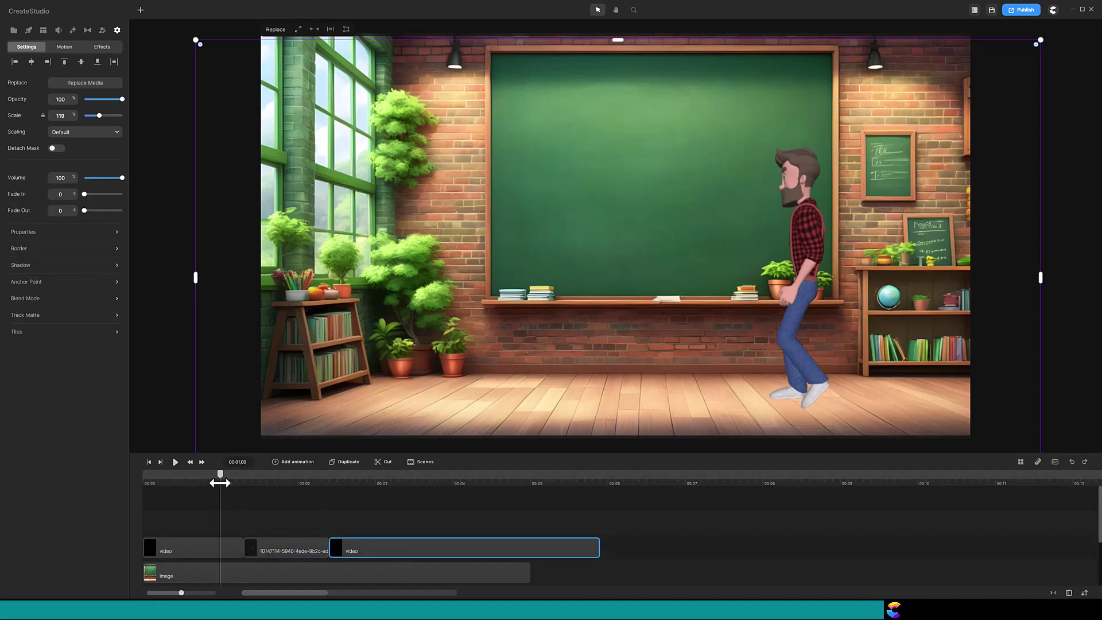
click(225, 483)
drag(229, 485, 349, 490)
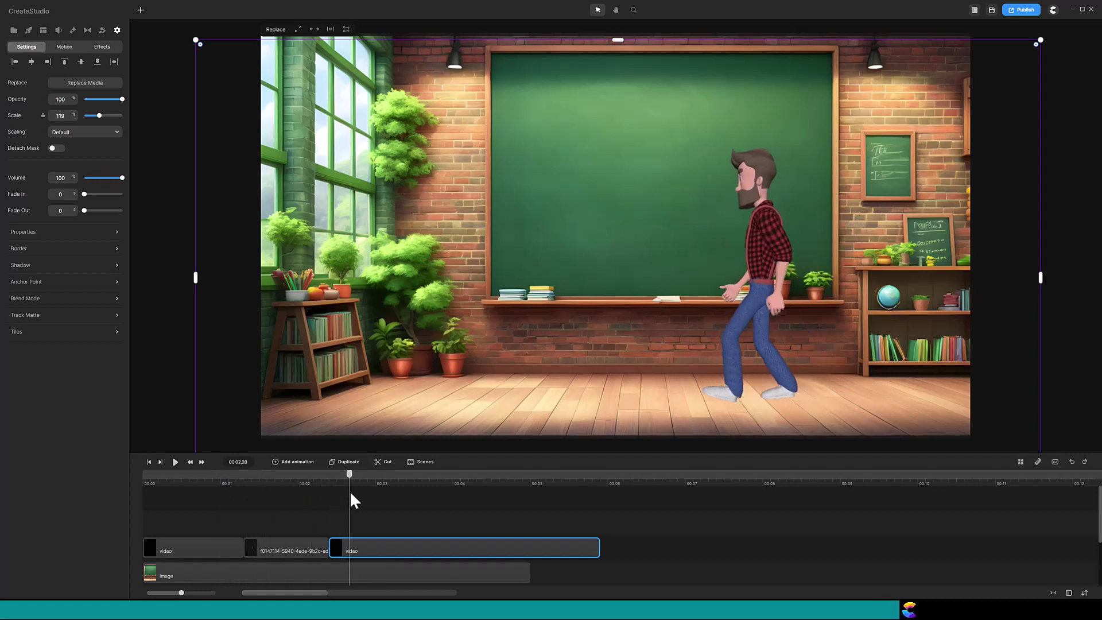